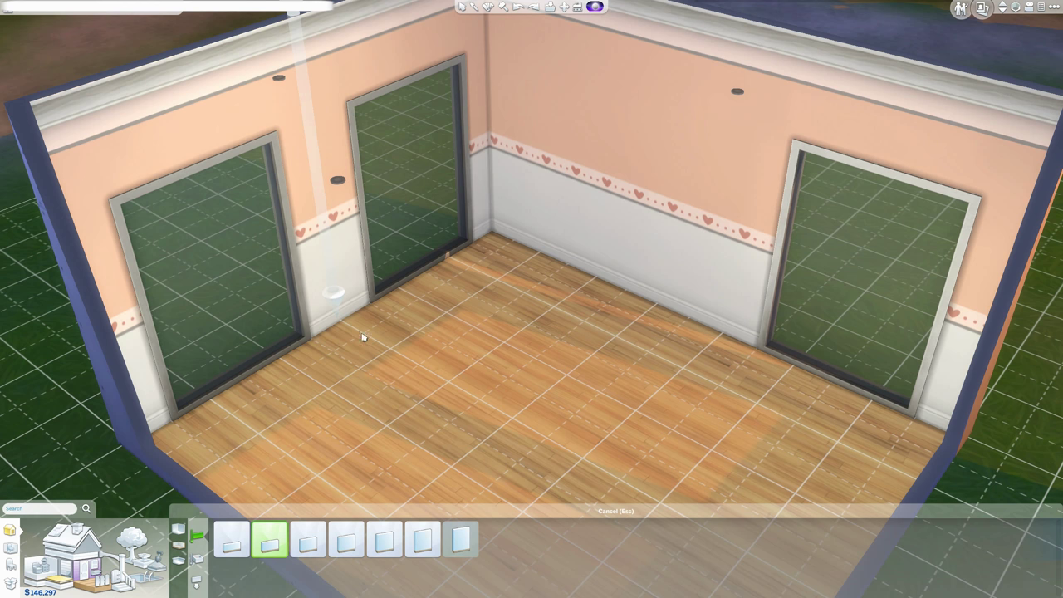
Step: Draw low half walls enclosing the room's back corner, leaving a gap for stairs between them
drag(363, 332, 457, 320)
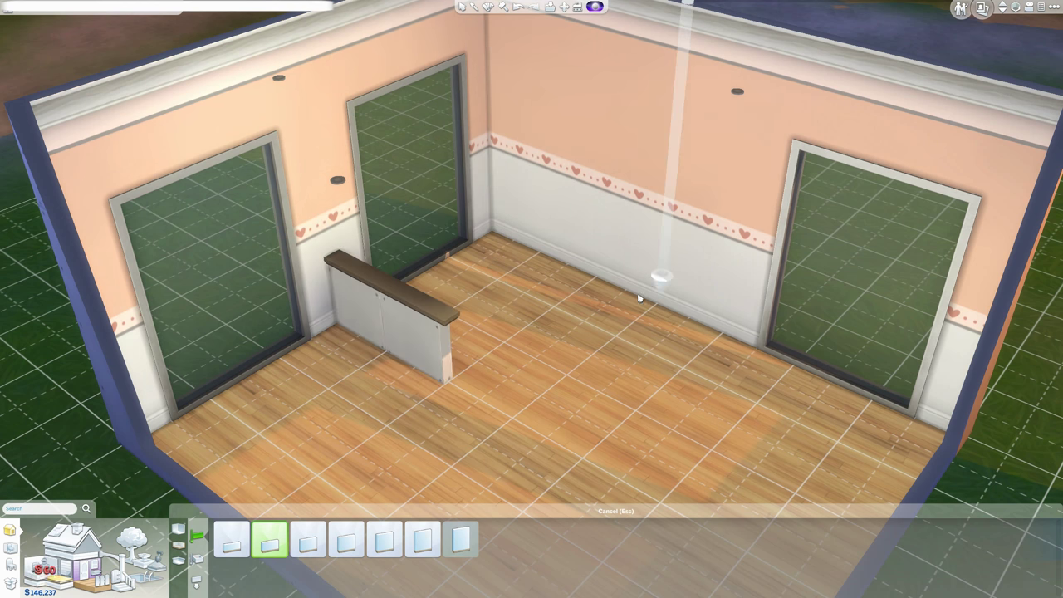
drag(655, 308, 505, 340)
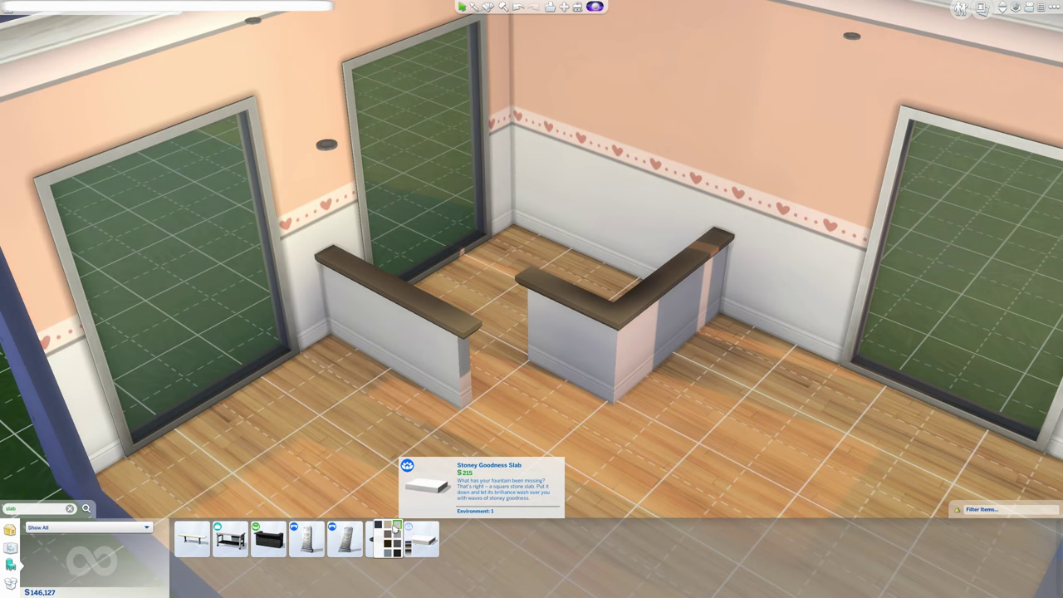
Step: Place two enlarged Stoney Goodness Slabs raised to half-wall height, forming a platform that fills the enclosed corner
click(393, 526)
key(bracketright)
key(bracketright)
key(bracketright)
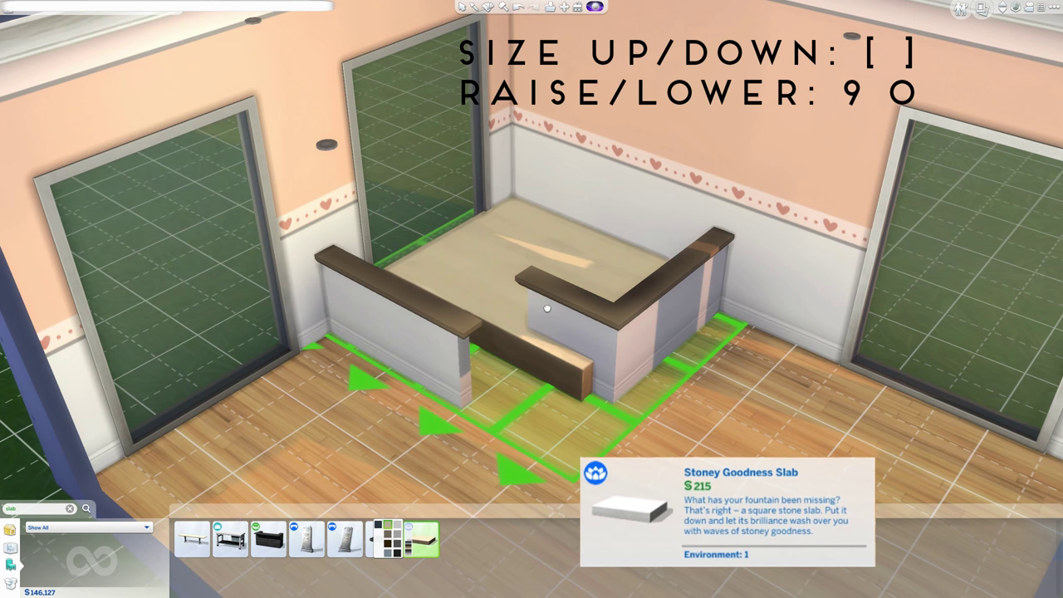
key(9)
key(9)
key(9)
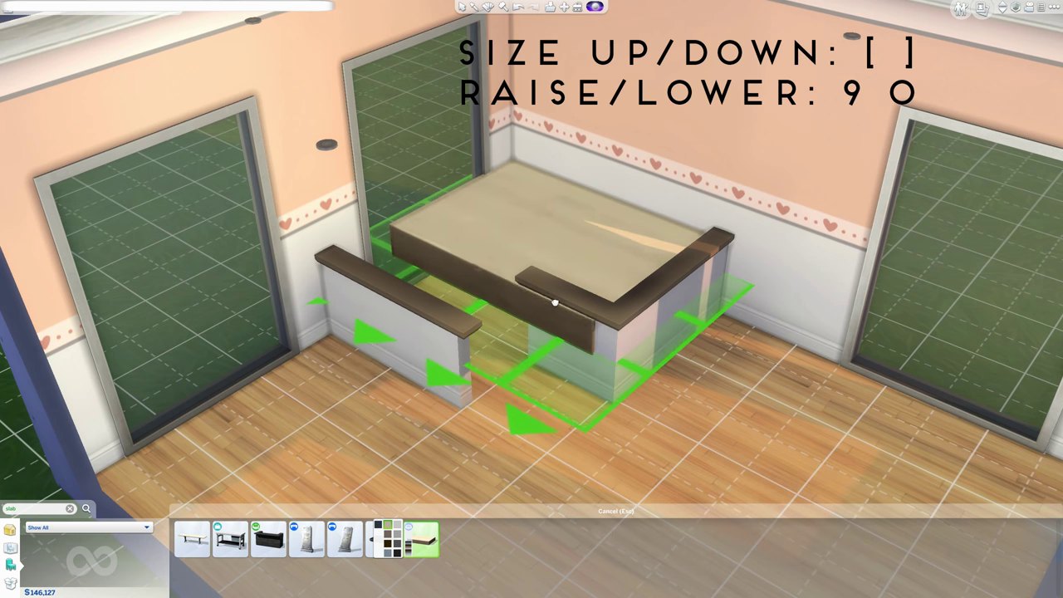
click(554, 302)
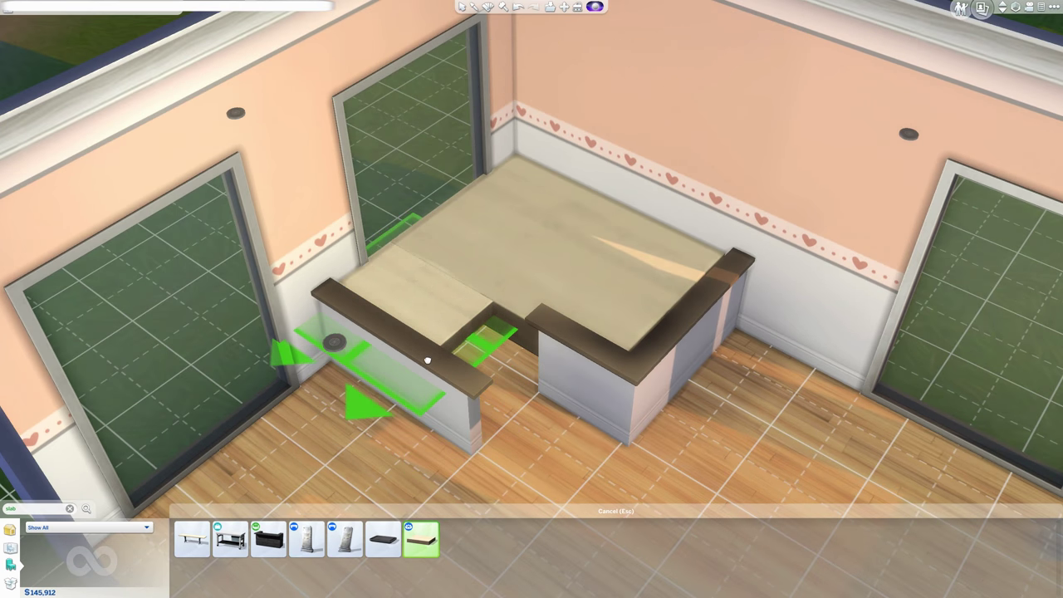
click(427, 360)
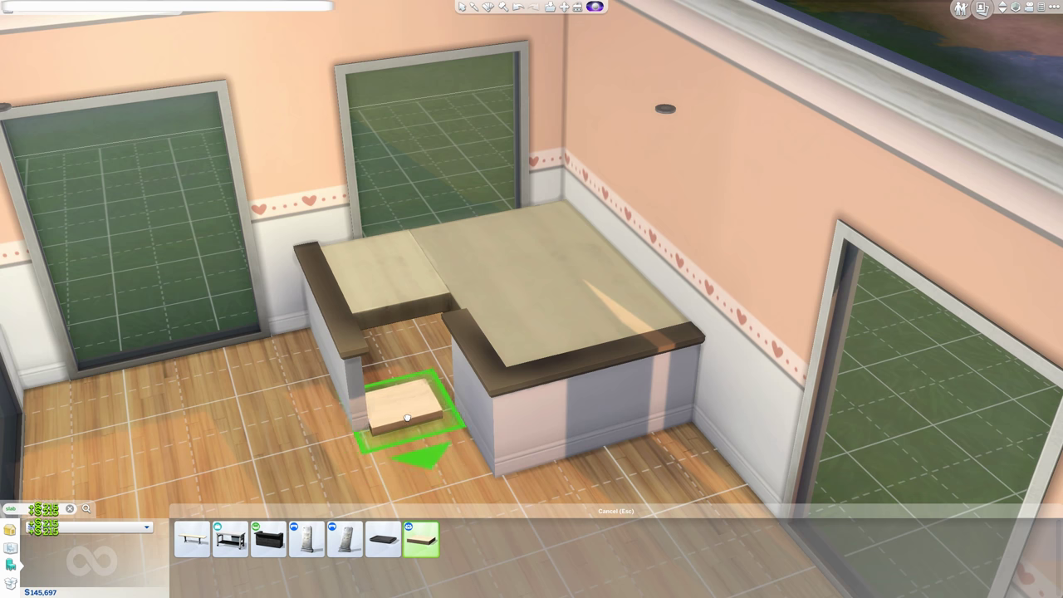
Step: Place smaller Stoney Goodness Slabs at descending heights in the half-wall gap as stairs from the platform to the floor
key(shift+bracketright)
key(shift+bracketright)
key(9)
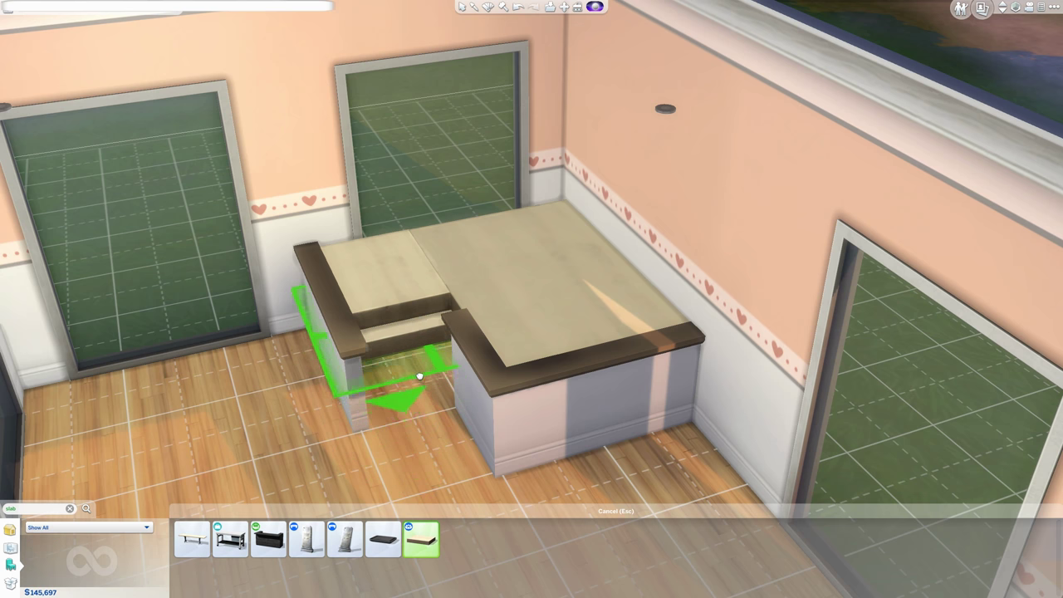
click(424, 387)
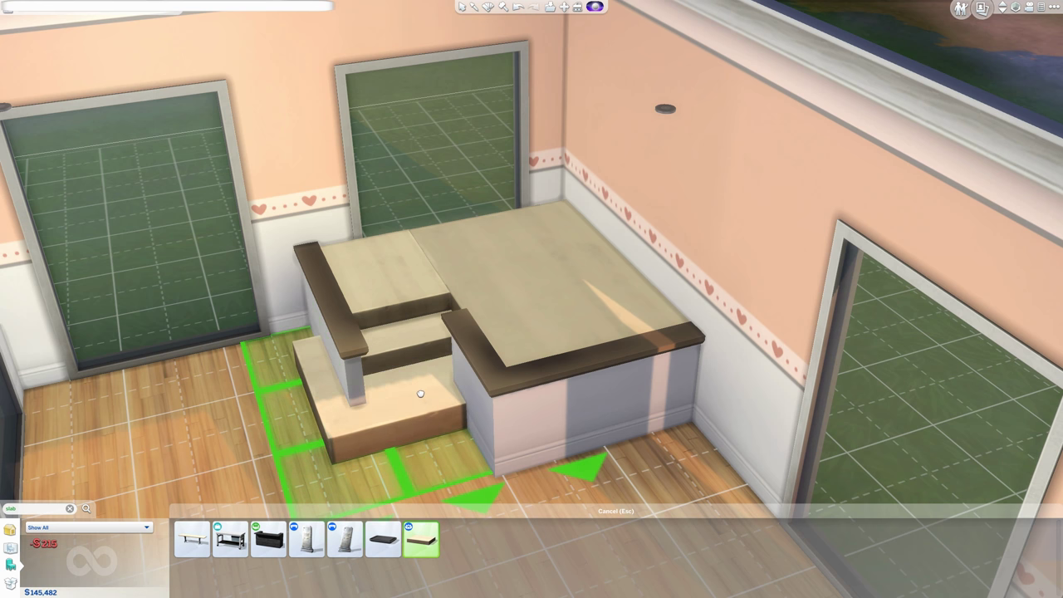
click(442, 421)
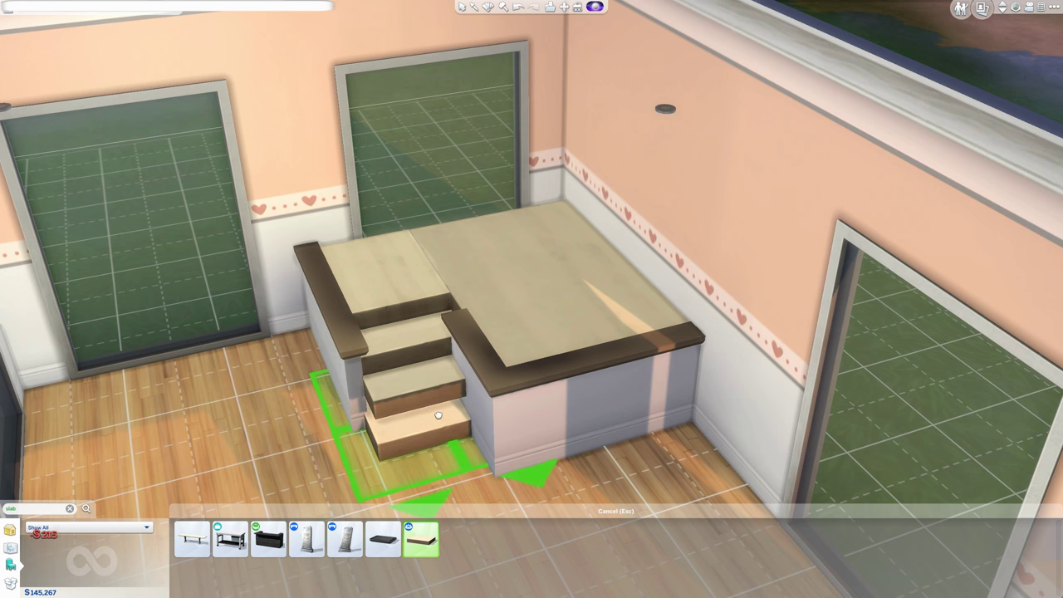
click(445, 422)
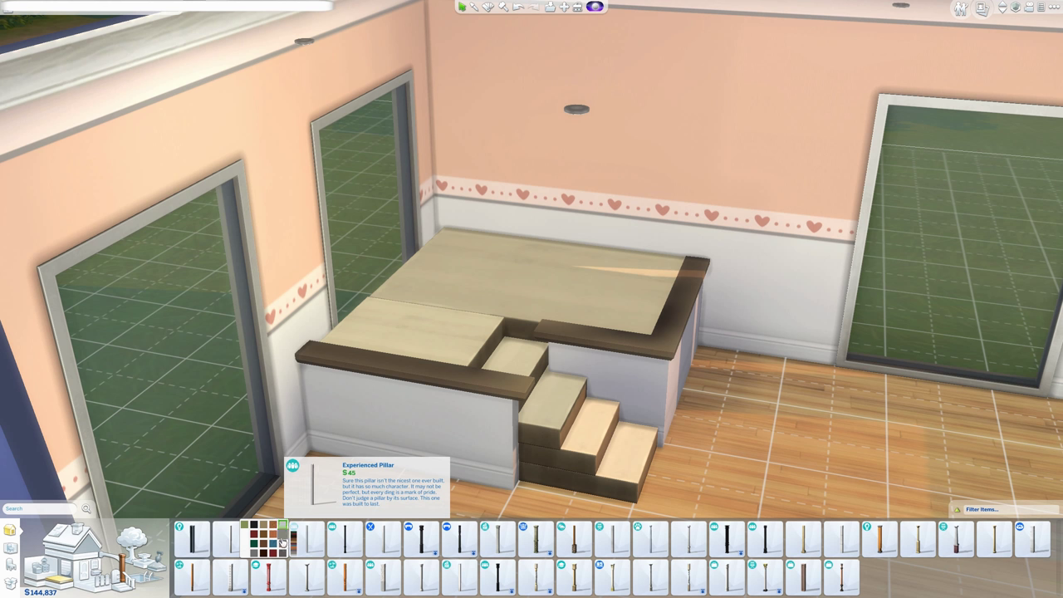
Step: Place grey Experienced Pillars at the ends and corners of the half walls around the platform
click(307, 538)
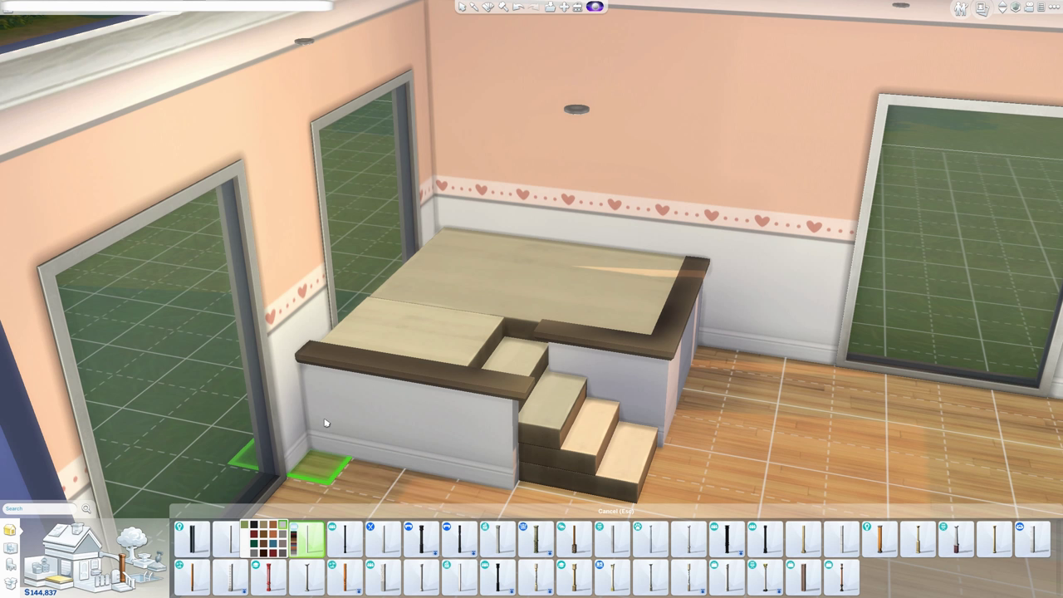
scroll(327, 131, down, 3)
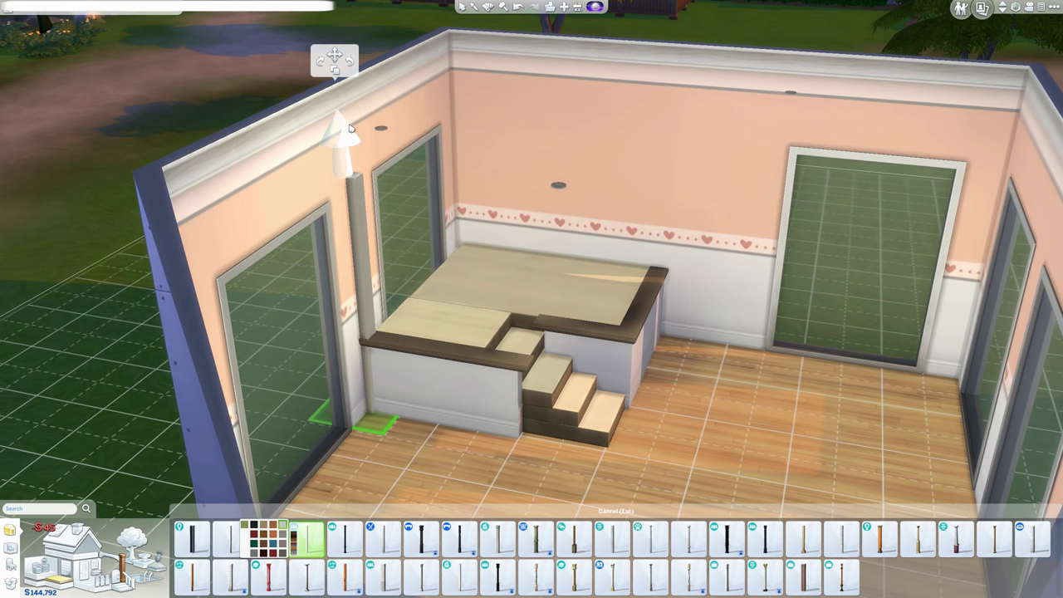
click(349, 128)
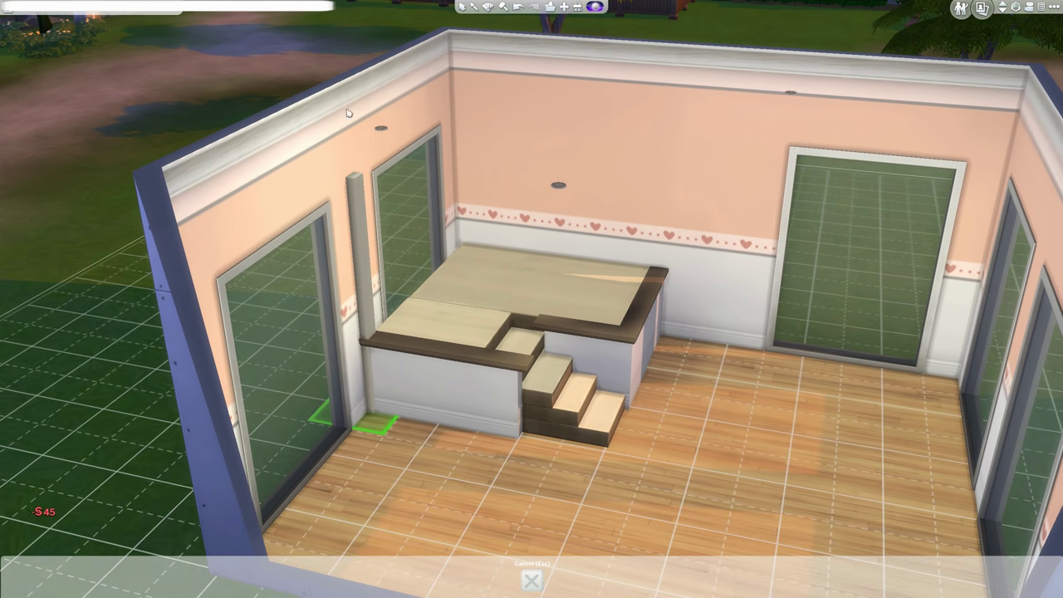
click(523, 89)
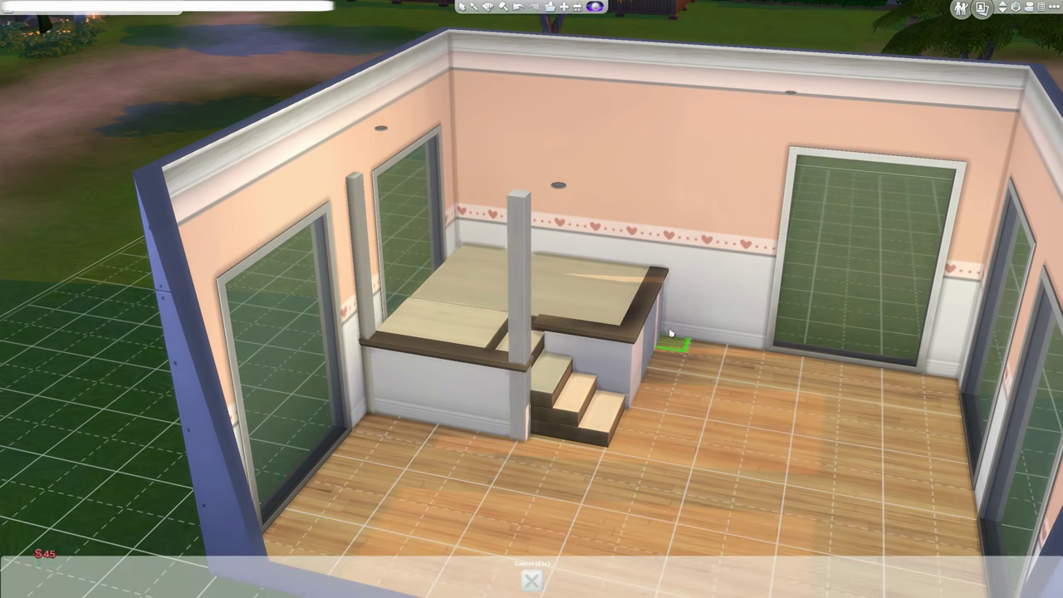
click(640, 173)
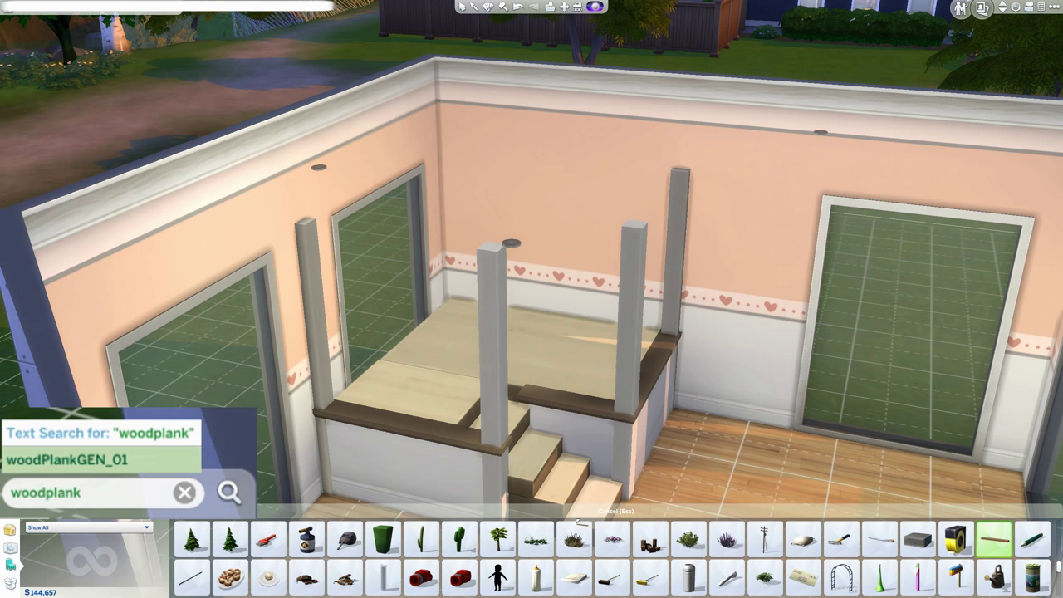
Step: Place an enlarged woodPlankGEN_01 plank, raised to the pillar tops, starting at the pillar between the two adjacent windows
scroll(422, 471, down, 1)
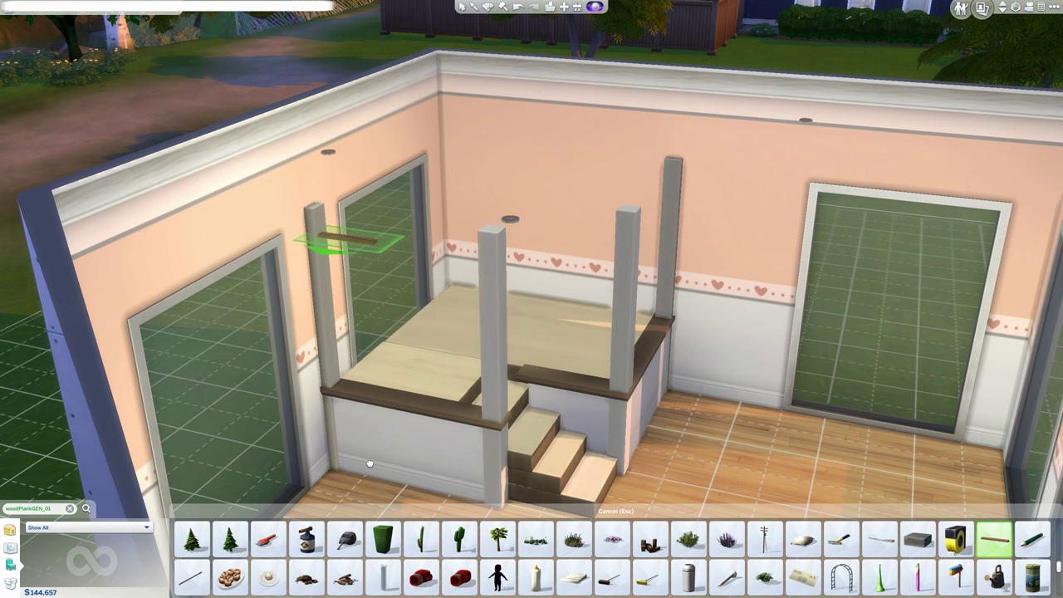
key(ctrl+9)
key(ctrl+9)
key(ctrl+9)
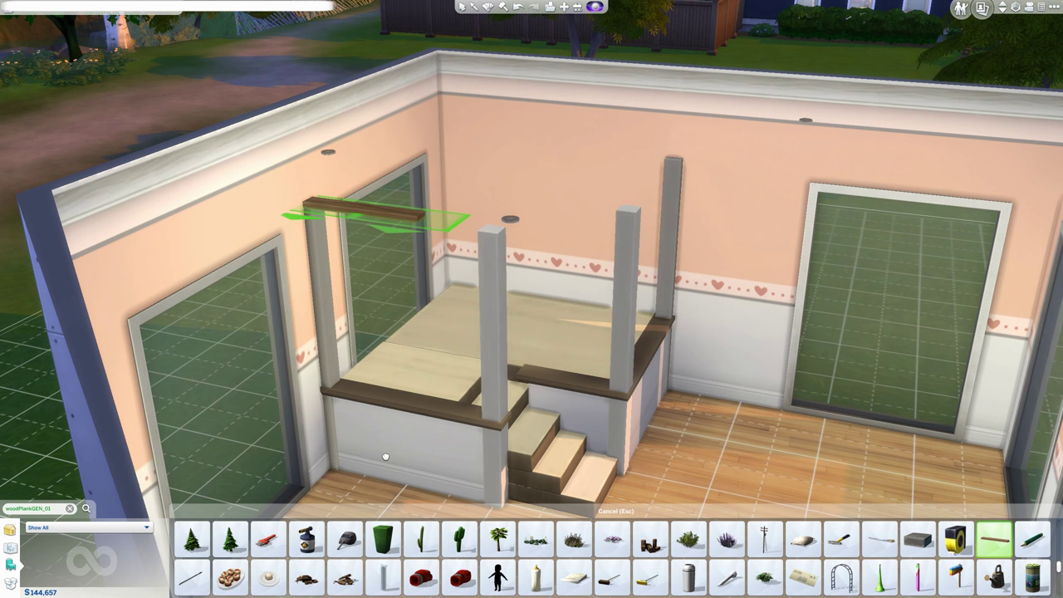
click(385, 457)
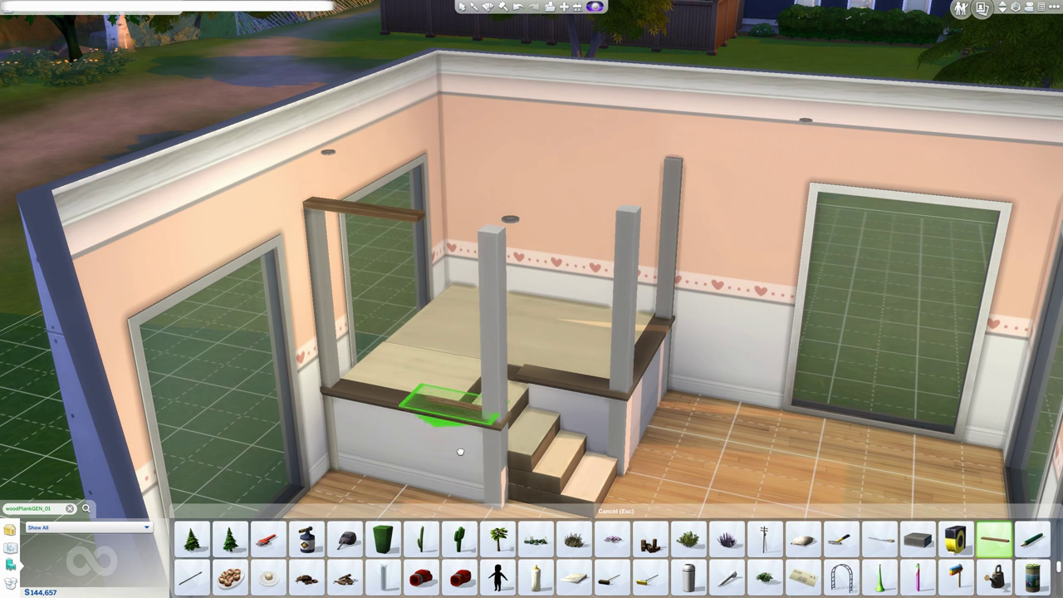
Step: Extend the plank beam to the pillar beside the stairs and add a plank turned across the stair opening
scroll(453, 474, down, 3)
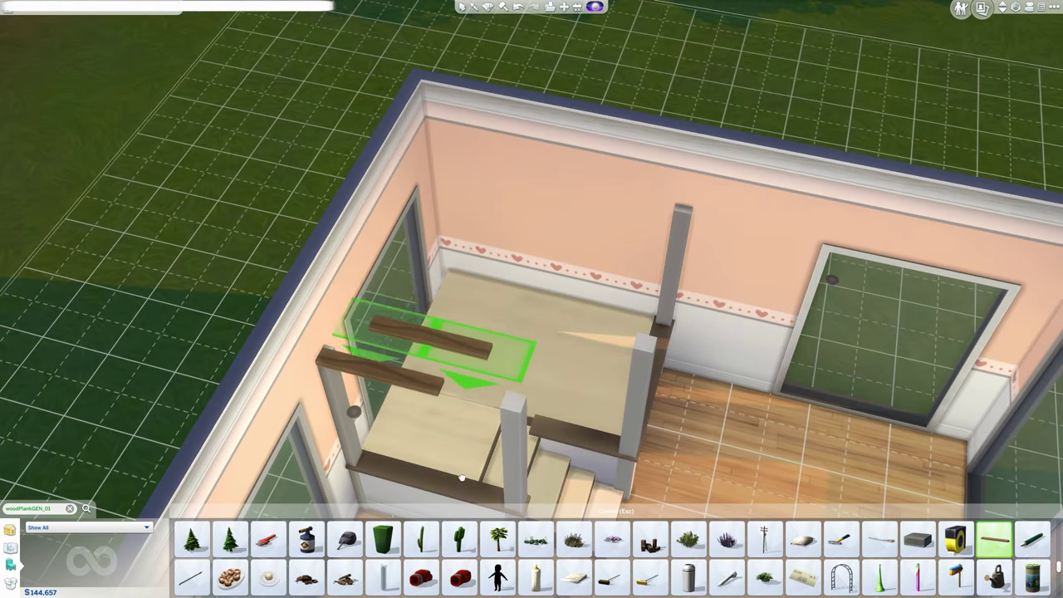
scroll(442, 448, up, 2)
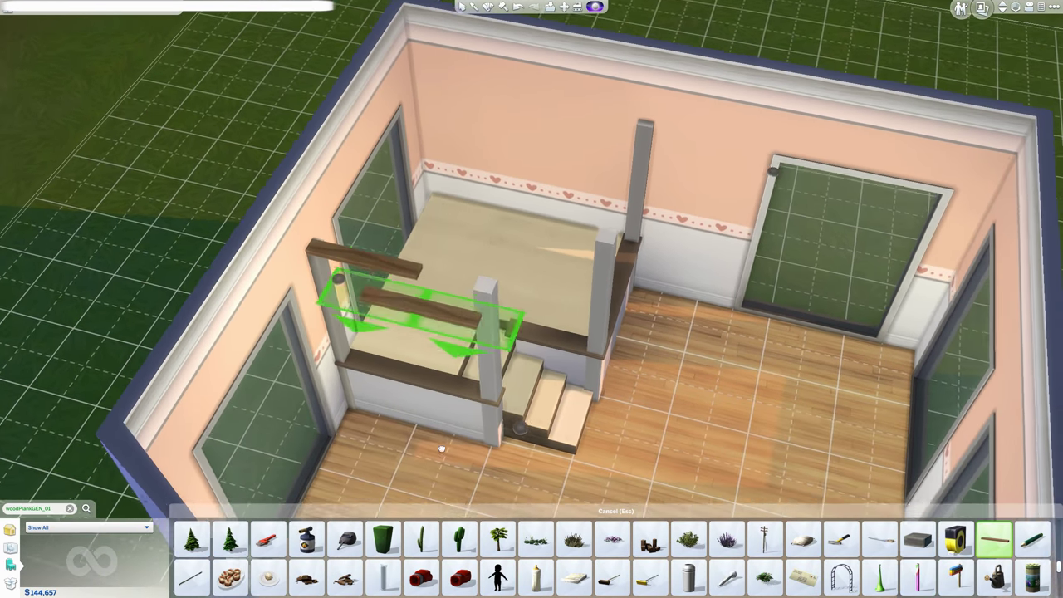
scroll(442, 449, down, 2)
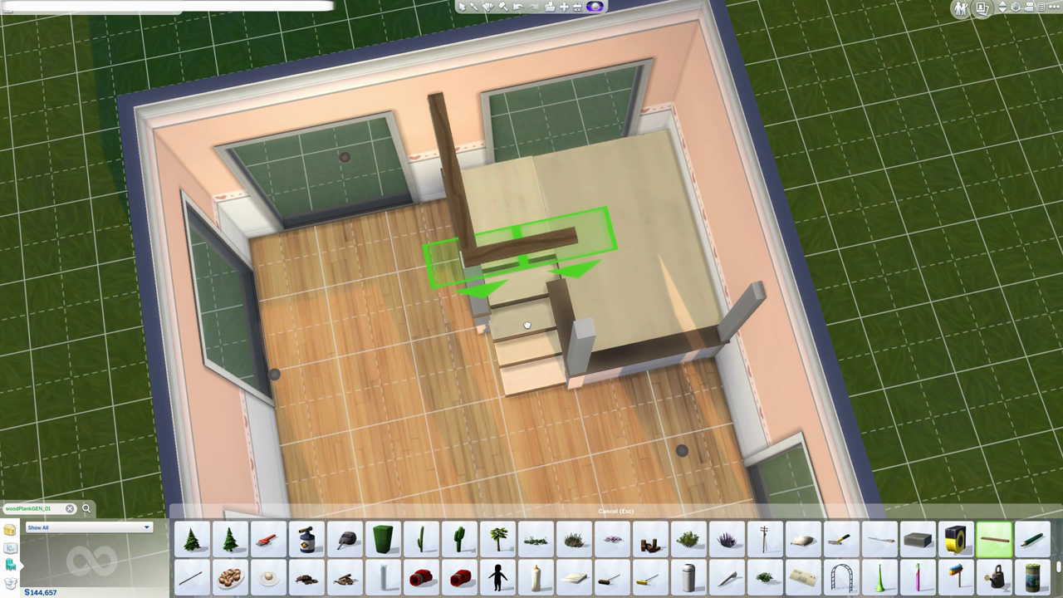
click(527, 325)
Step: Add rotated, enlarged woodPlankGEN_01 planks along the remaining platform edges to finish the beam frame on the pillars
click(994, 540)
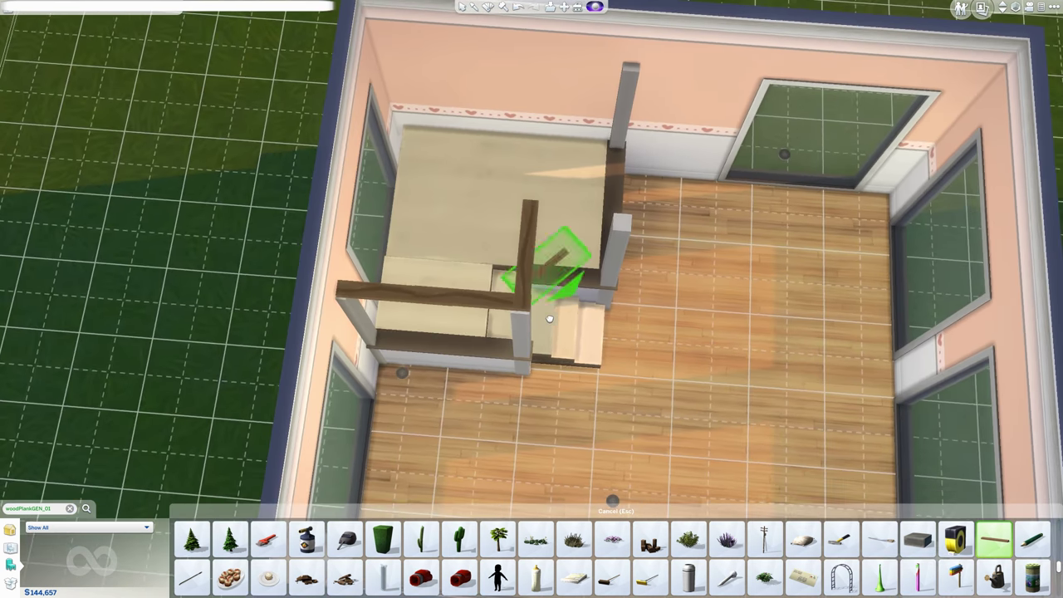
key(comma)
key(bracketright)
key(bracketright)
click(573, 280)
click(568, 320)
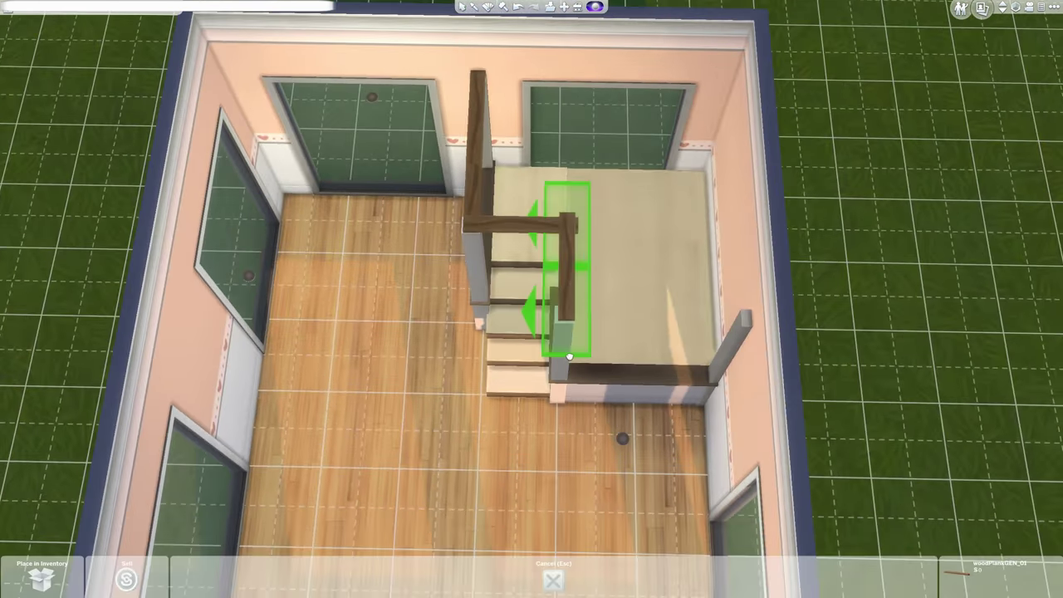
click(569, 356)
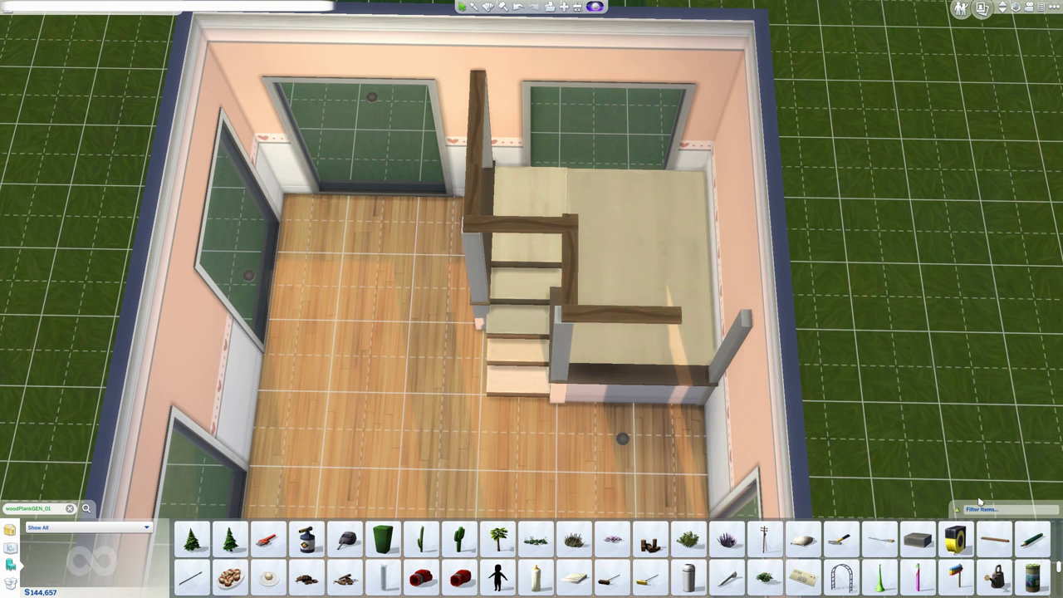
click(994, 540)
key(bracketright)
key(bracketright)
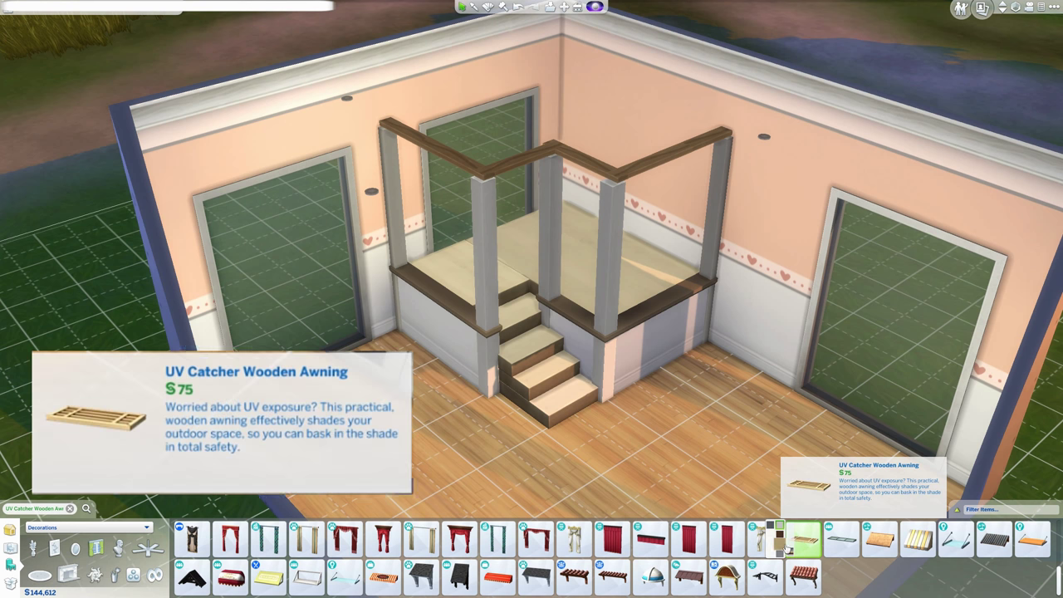
Step: Cover the beam frame with UV Catcher Wooden Awnings placed side by side as a slatted roof
click(787, 548)
key(e)
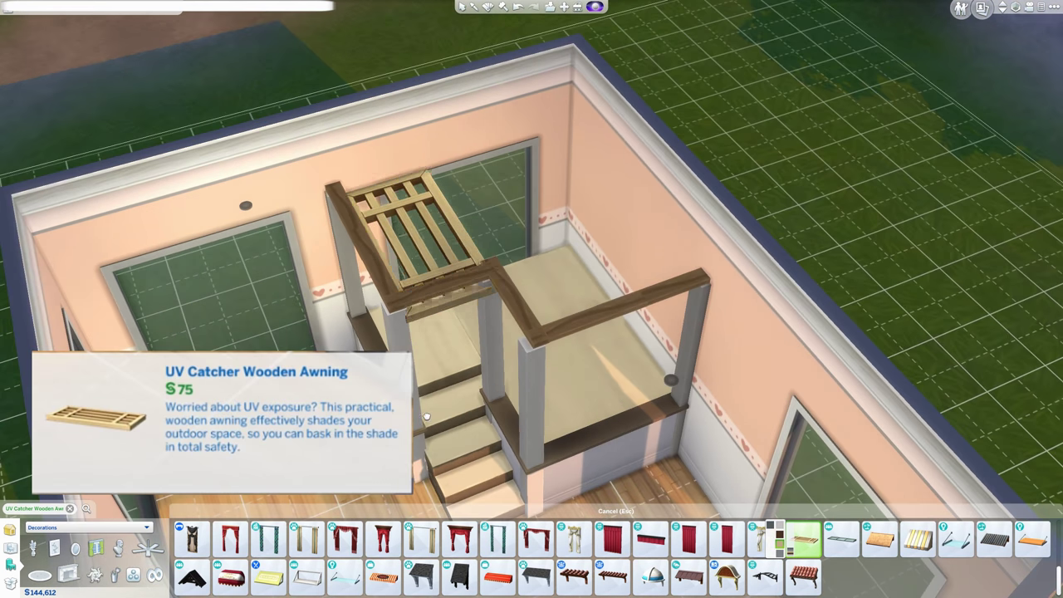
shift+click(426, 416)
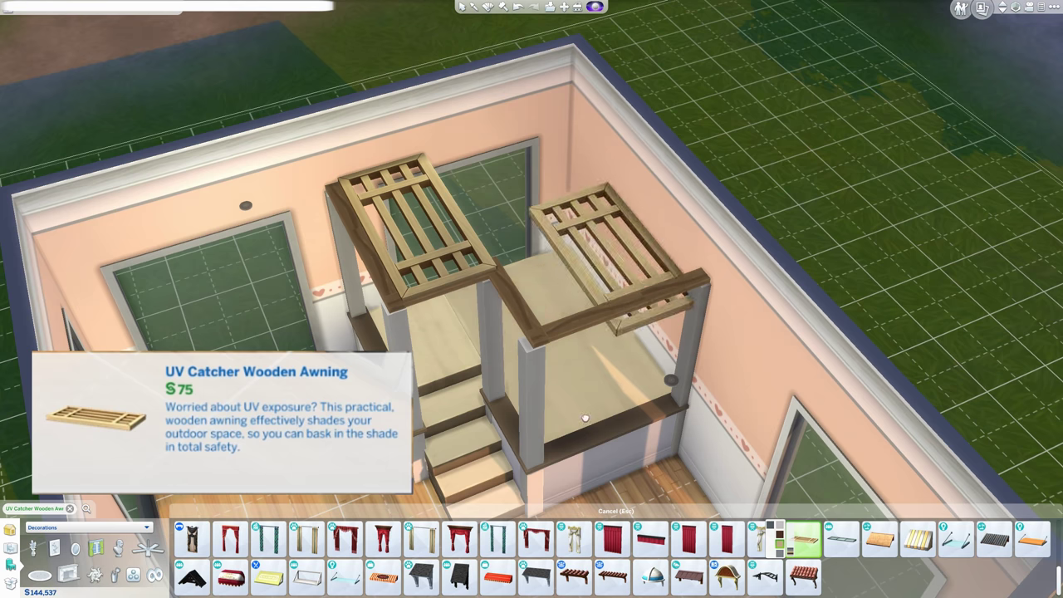
shift+click(510, 398)
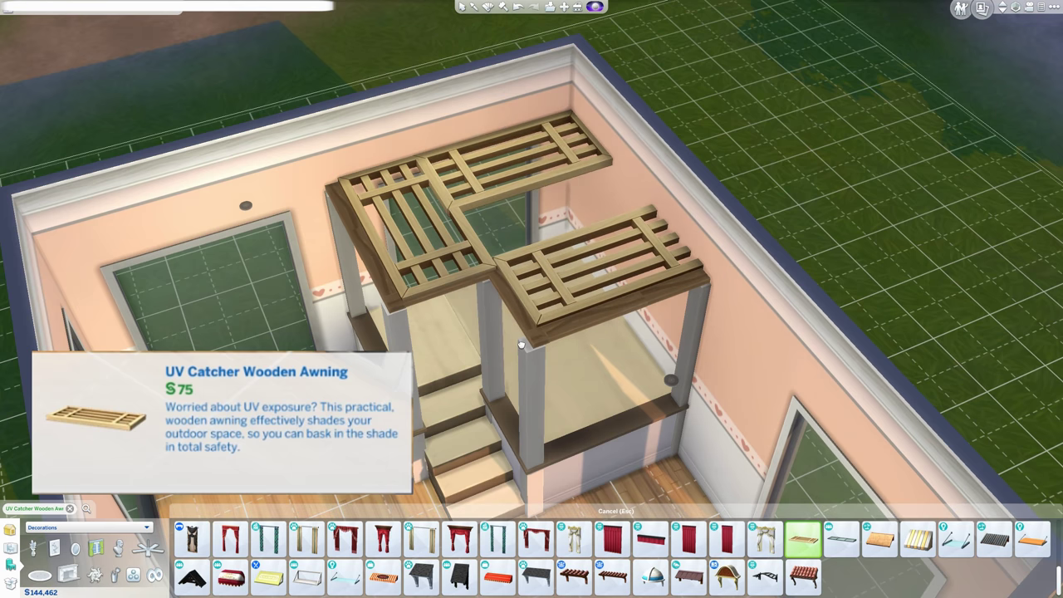
click(535, 374)
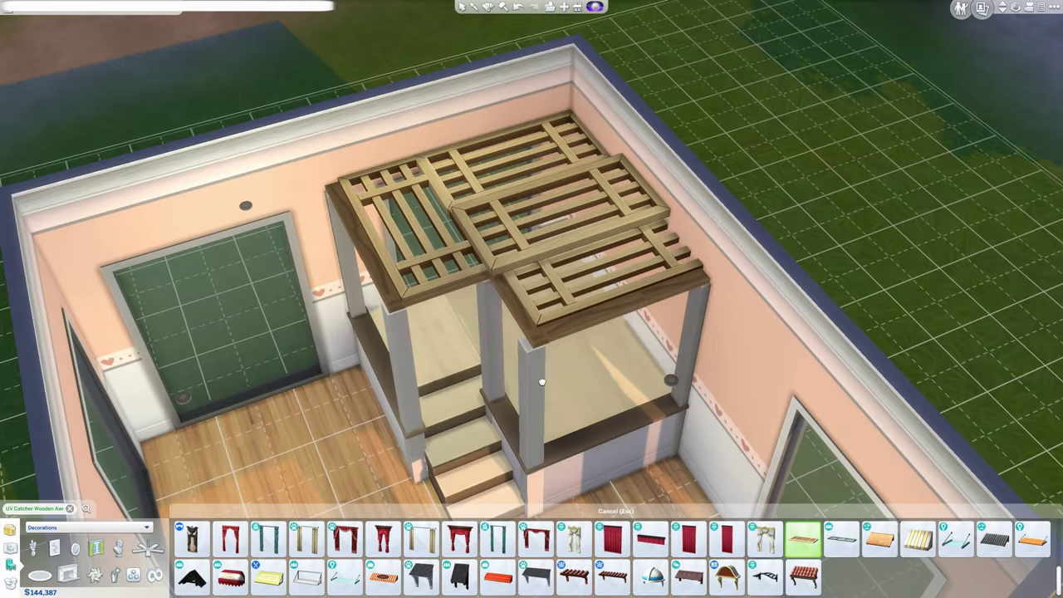
click(537, 368)
Step: Move the half-wall section beside the stairs, with its pillar and awning, onto the open floor
drag(536, 367, 344, 375)
click(344, 374)
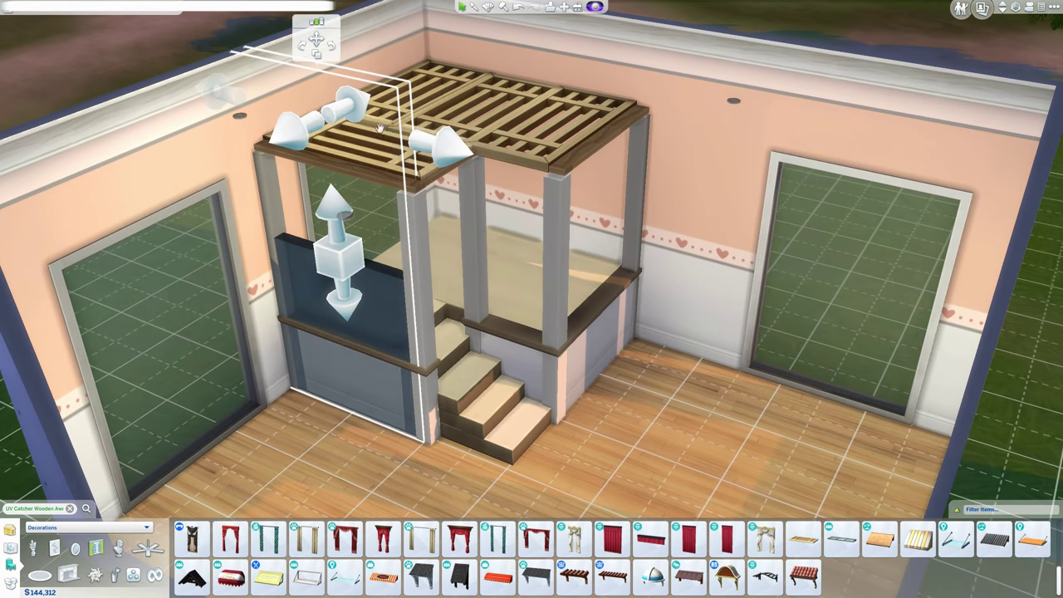
click(316, 40)
click(707, 501)
drag(706, 501, 676, 463)
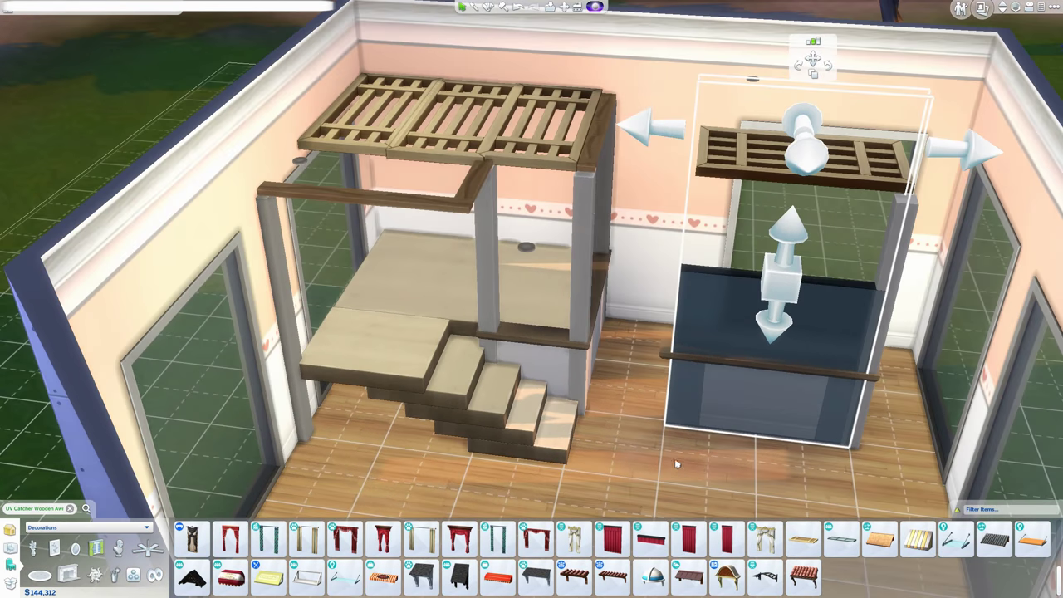
Step: Demolish the outer wall section between the two windows beside the platform using the sledgehammer tool
drag(259, 114, 267, 124)
click(239, 157)
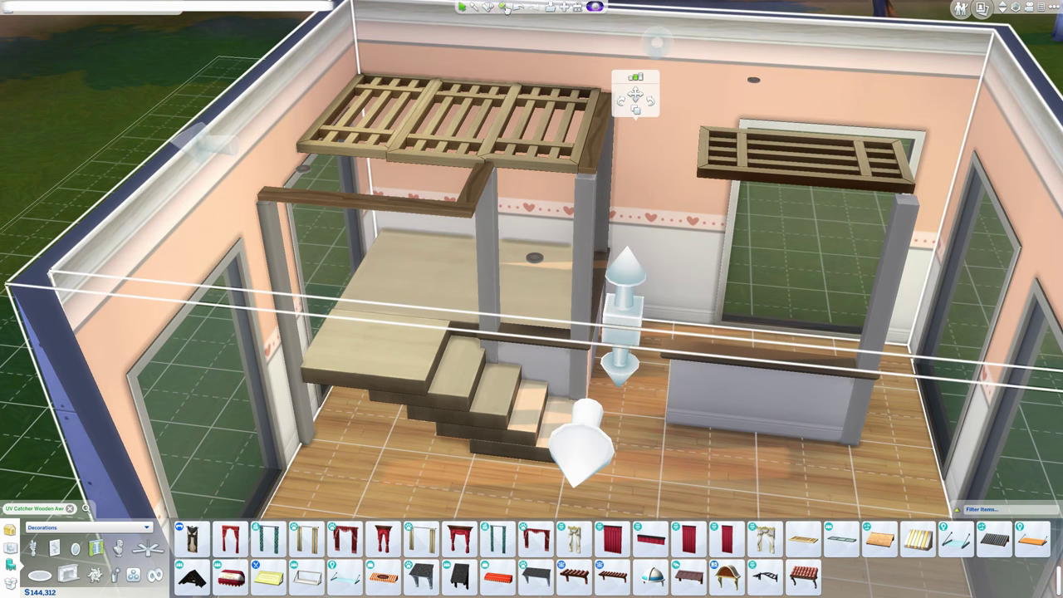
click(506, 9)
click(222, 158)
click(276, 124)
Step: Find the Let the Sun Shine Window Sheers among the decorations and pick them for placement
scroll(555, 570, up, 2)
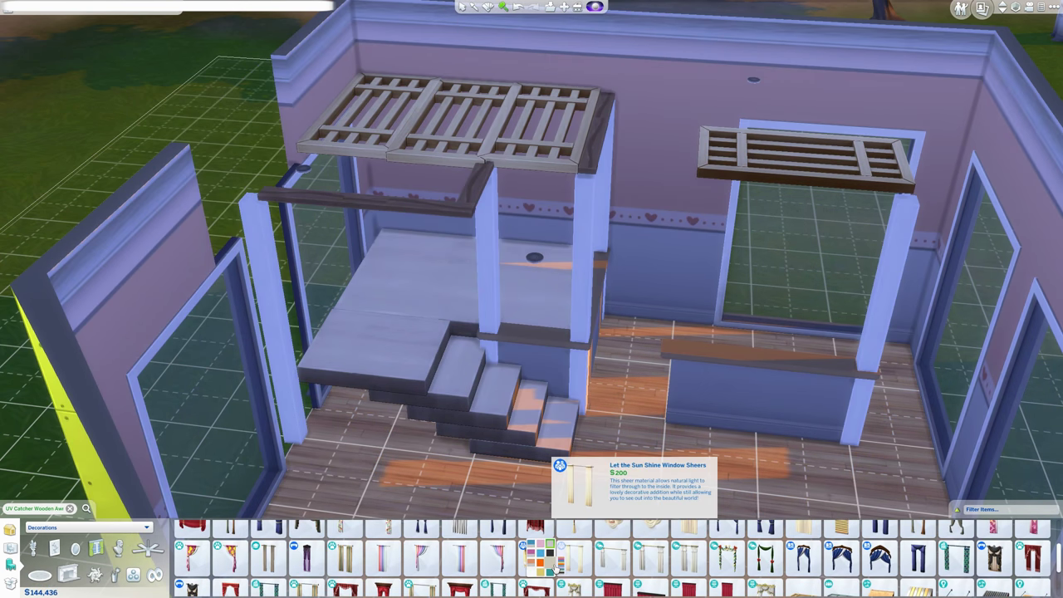
click(573, 560)
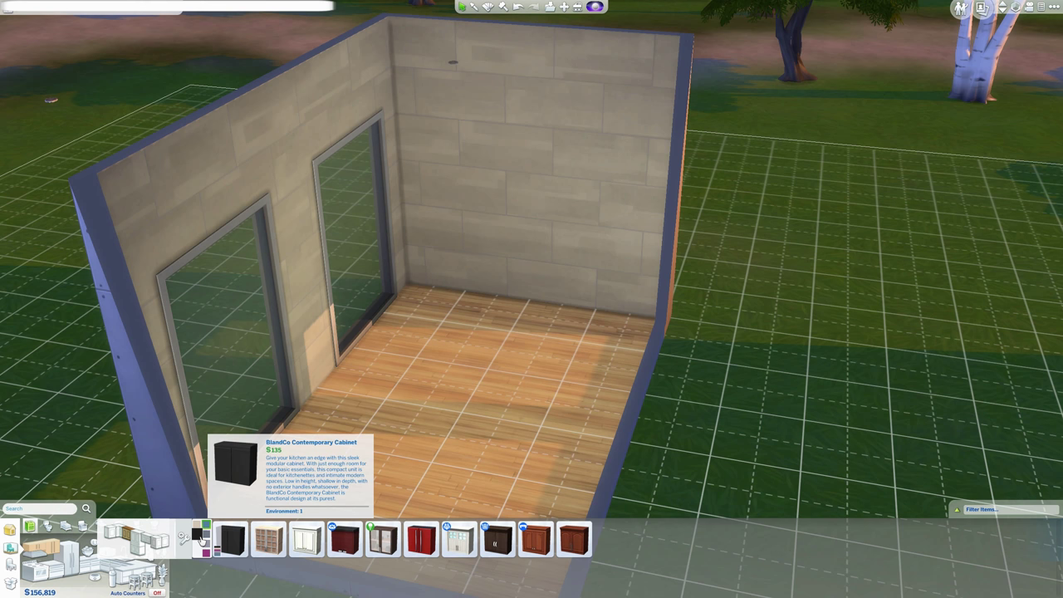
Step: Place a continuous row of black BlandCo Contemporary Cabinets along the back wall, between the two side walls
click(232, 539)
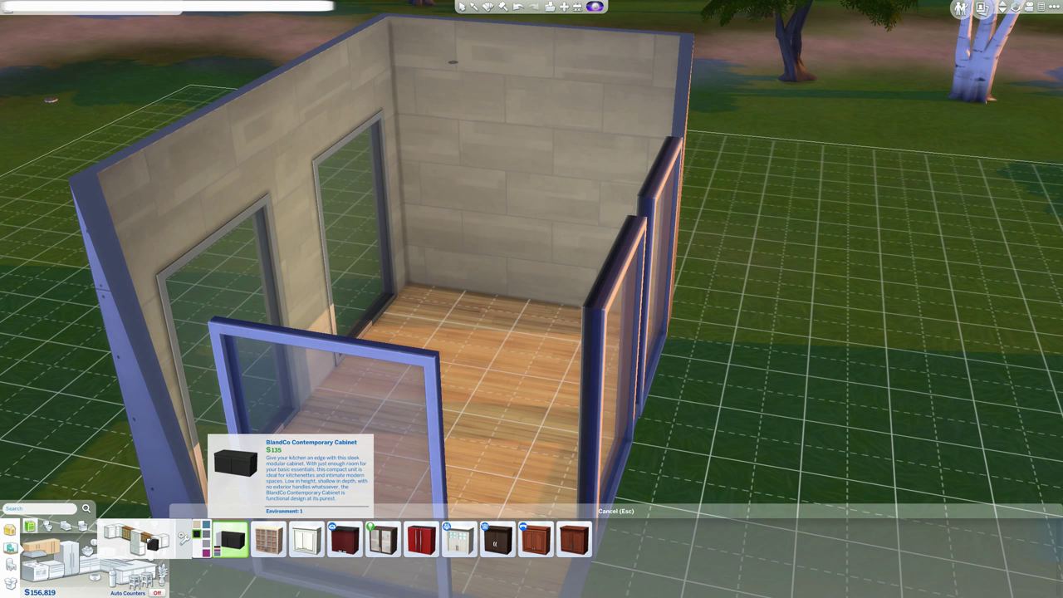
scroll(345, 91, up, 5)
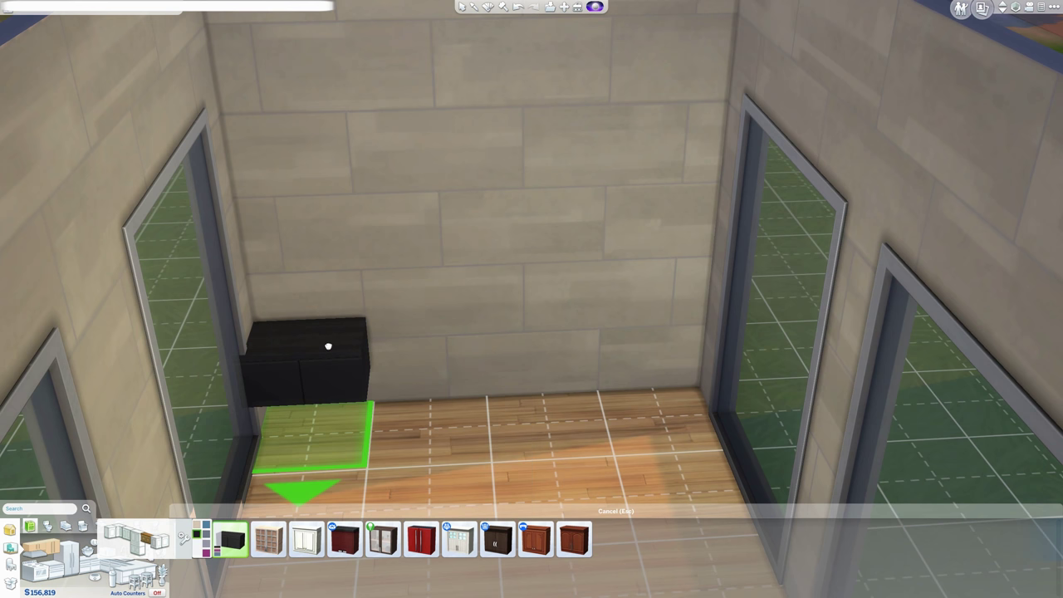
drag(326, 339, 656, 339)
Step: Place two dark Mother Nature's Lava Sinks side by side in the middle of the black cabinet row
click(232, 575)
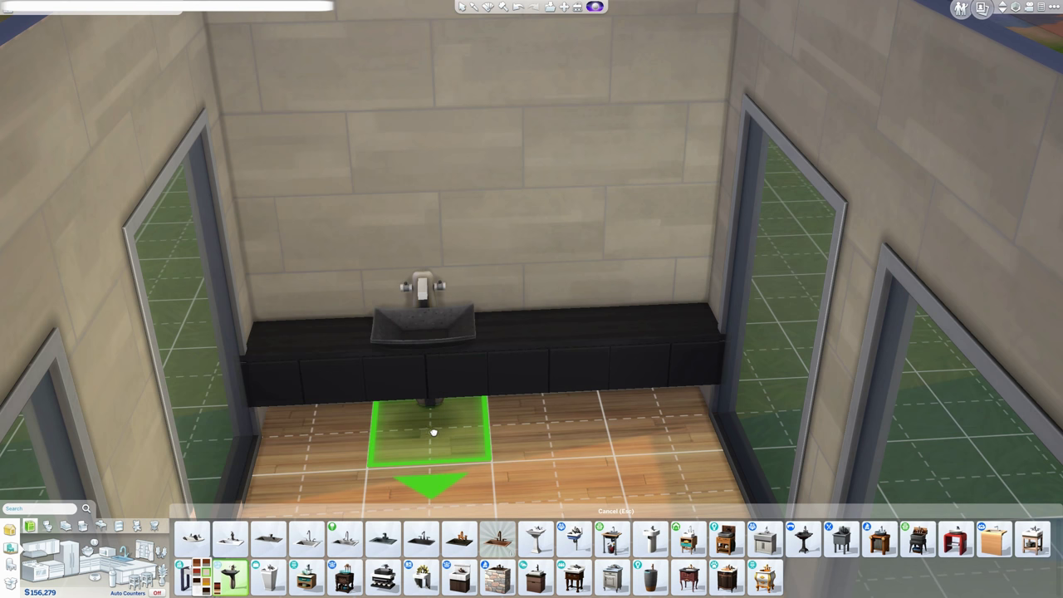
shift+click(433, 432)
click(546, 427)
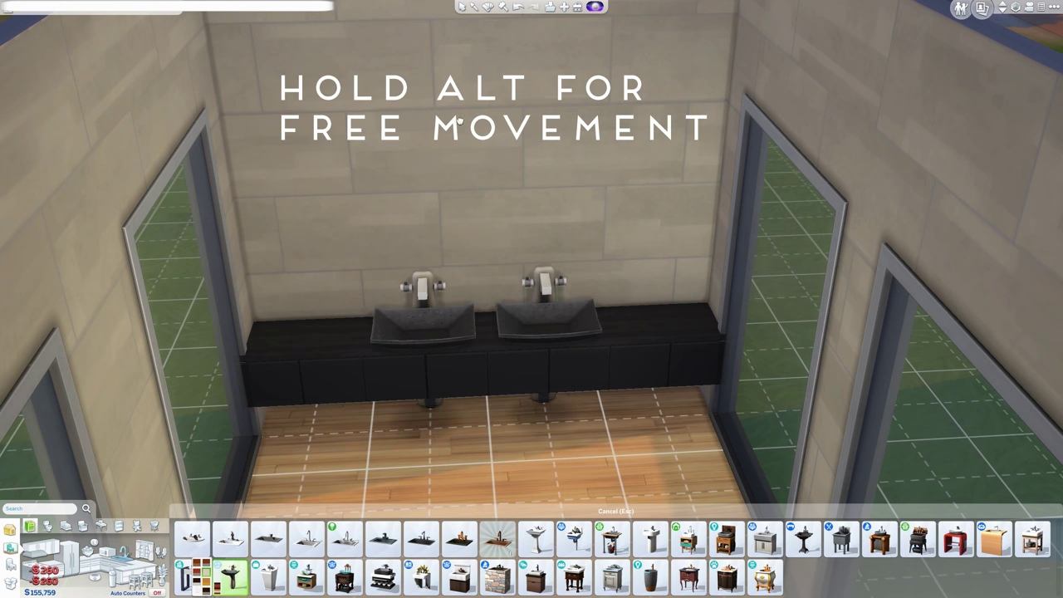
Step: Shift the black cabinets off the grid beneath the two sinks so they form an even floating counter
click(380, 373)
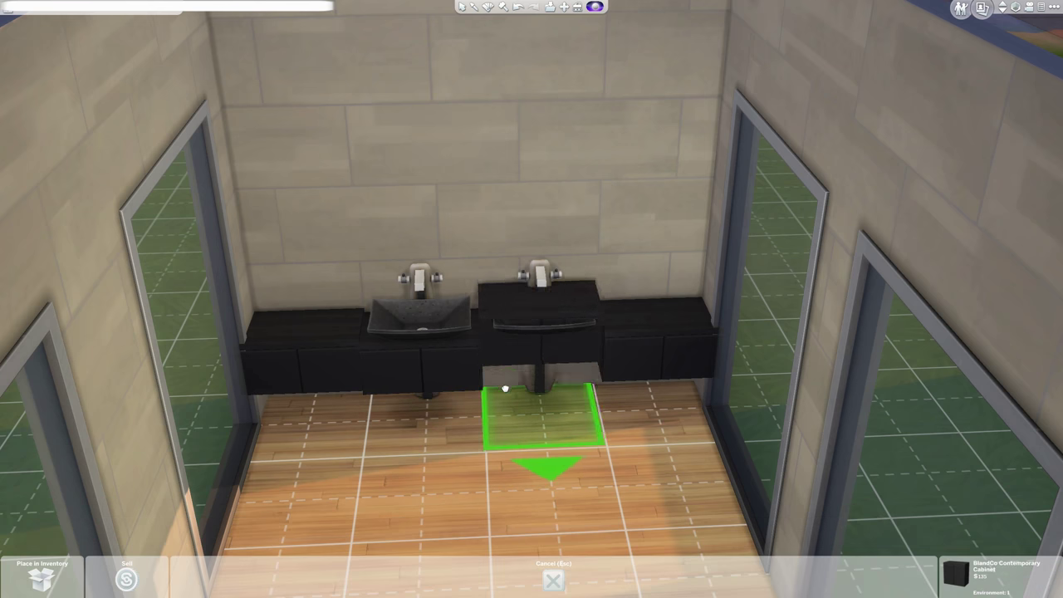
click(631, 401)
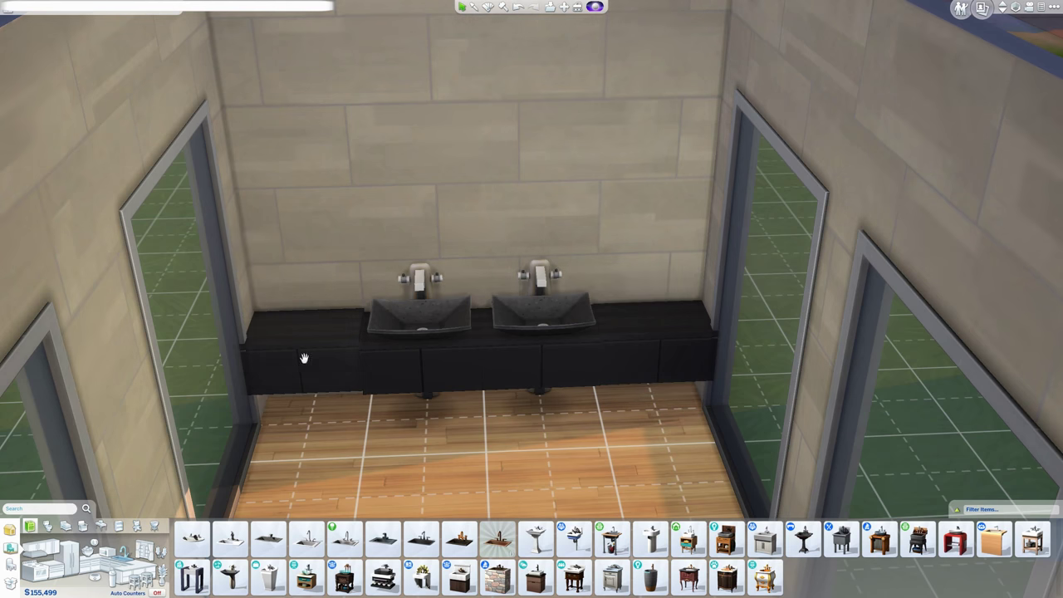
click(304, 356)
click(295, 390)
Step: Nudge both sinks back toward the wall off the grid so their pipes are hidden by the cabinets
scroll(295, 390, up, 2)
click(413, 325)
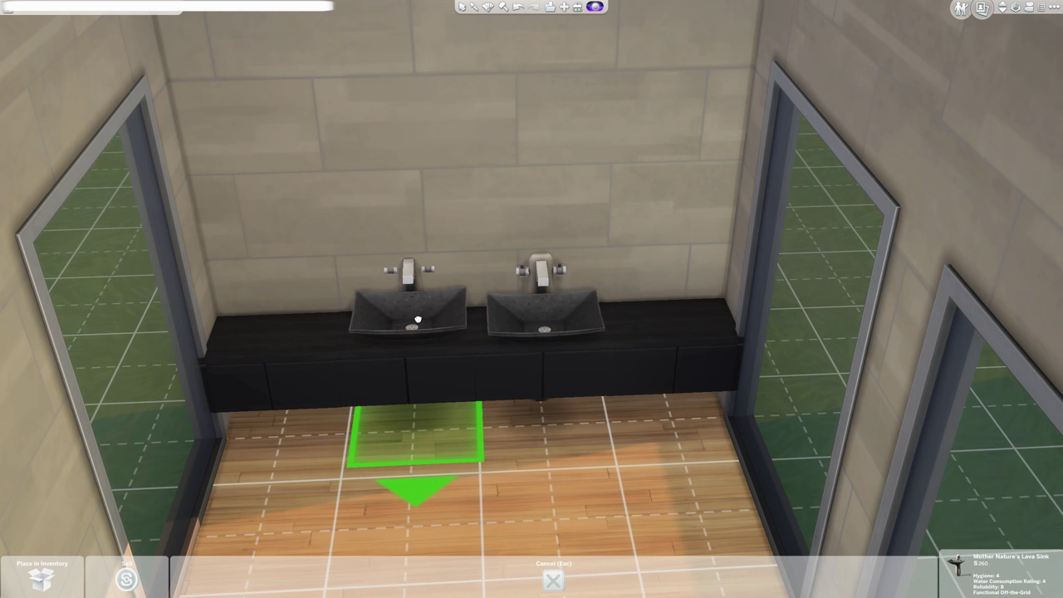
click(418, 320)
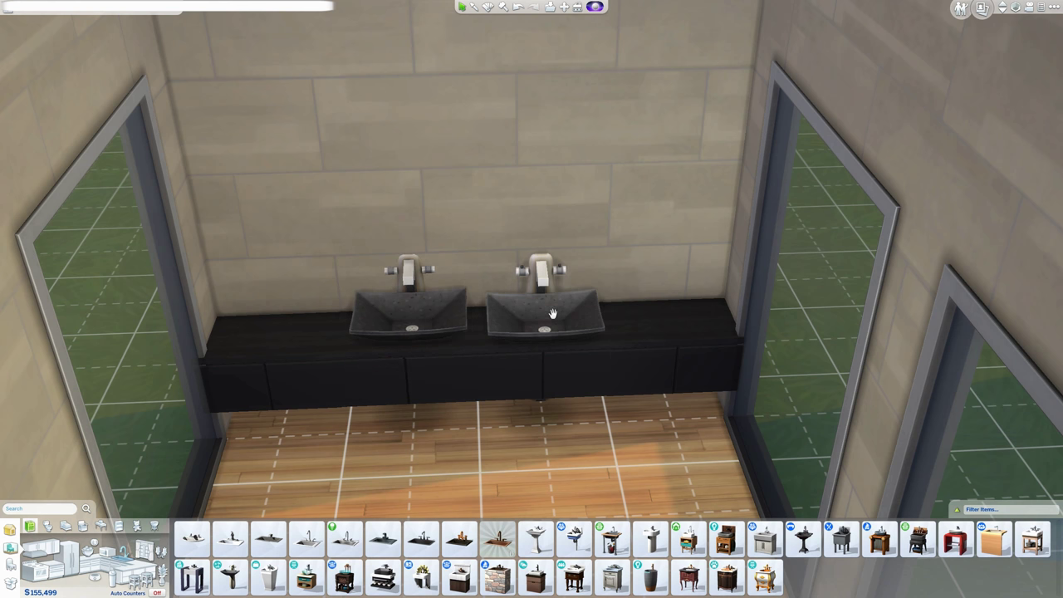
click(548, 306)
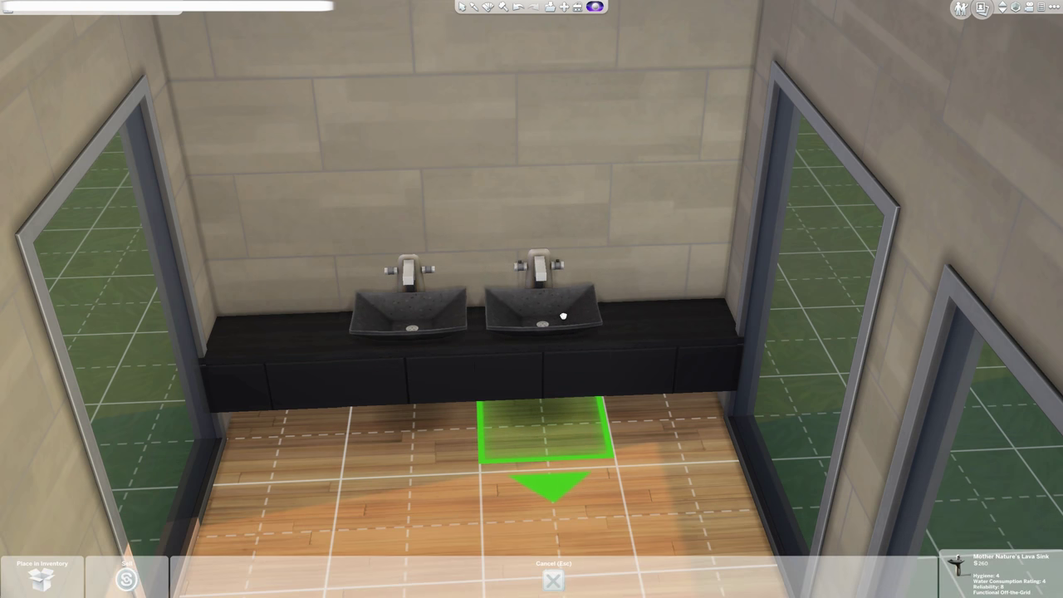
click(563, 315)
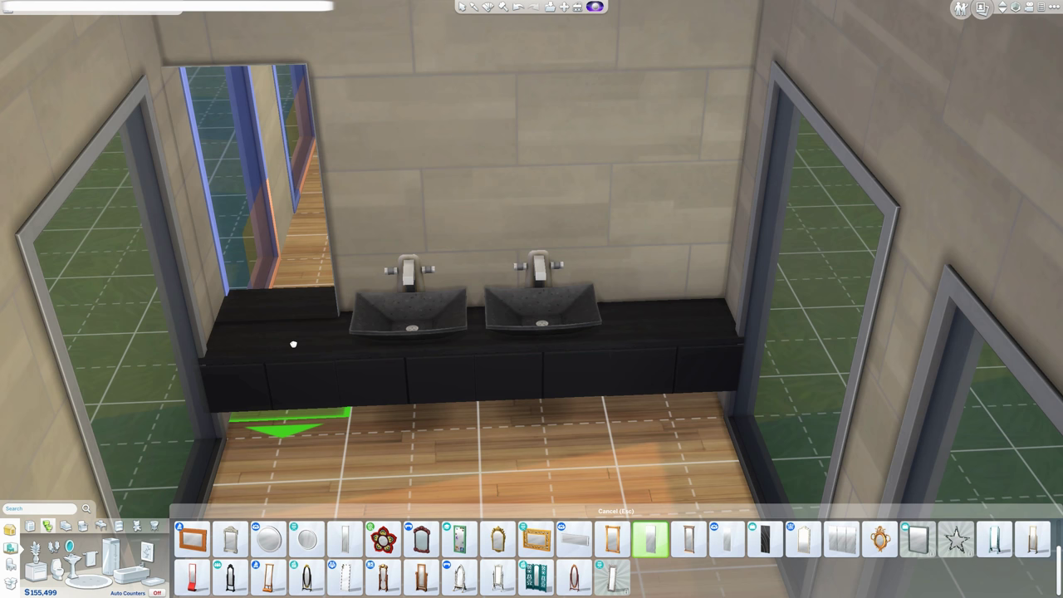
Step: Place four tall frameless mirrors side by side on the back wall, covering the full width above the counter
shift+click(294, 344)
shift+click(414, 332)
shift+click(527, 328)
shift+click(657, 323)
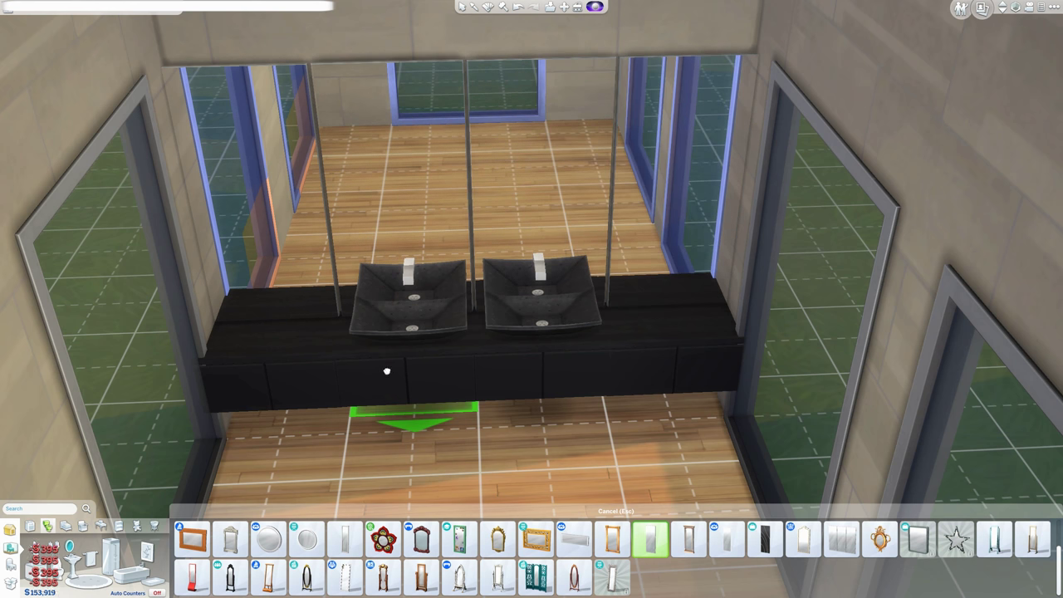
key(Escape)
Step: Place a small, raised, light-coloured Stoney Goodness Slab as a handle on a cabinet front and resize the next slab
click(390, 536)
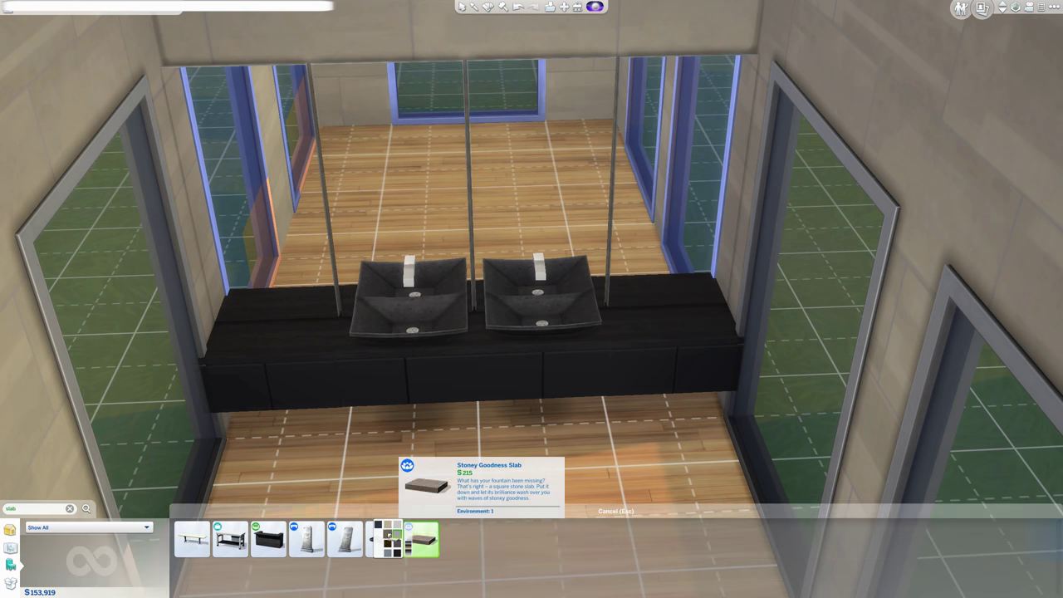
click(421, 538)
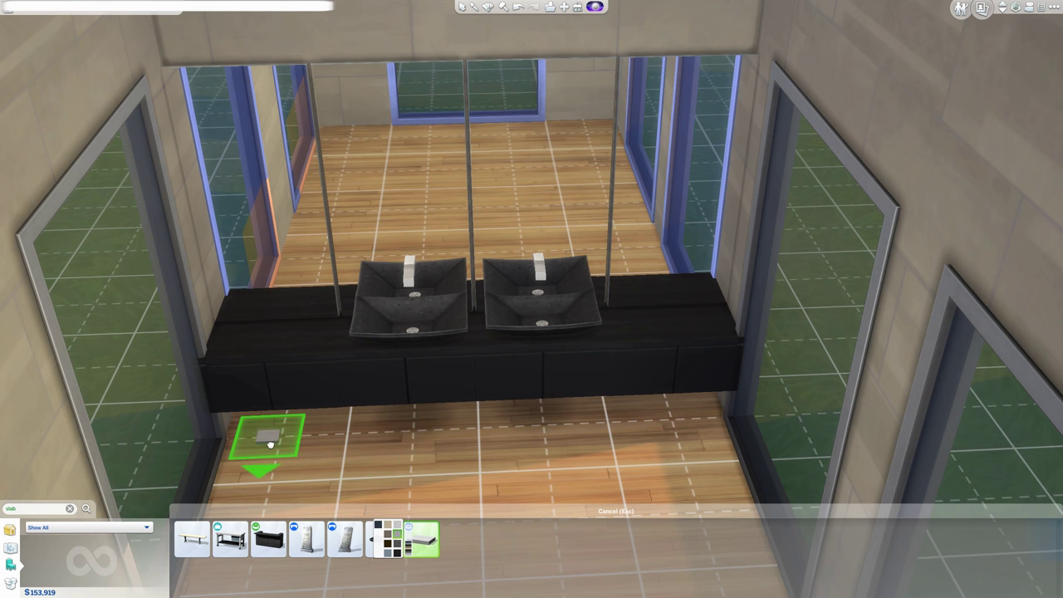
key(9)
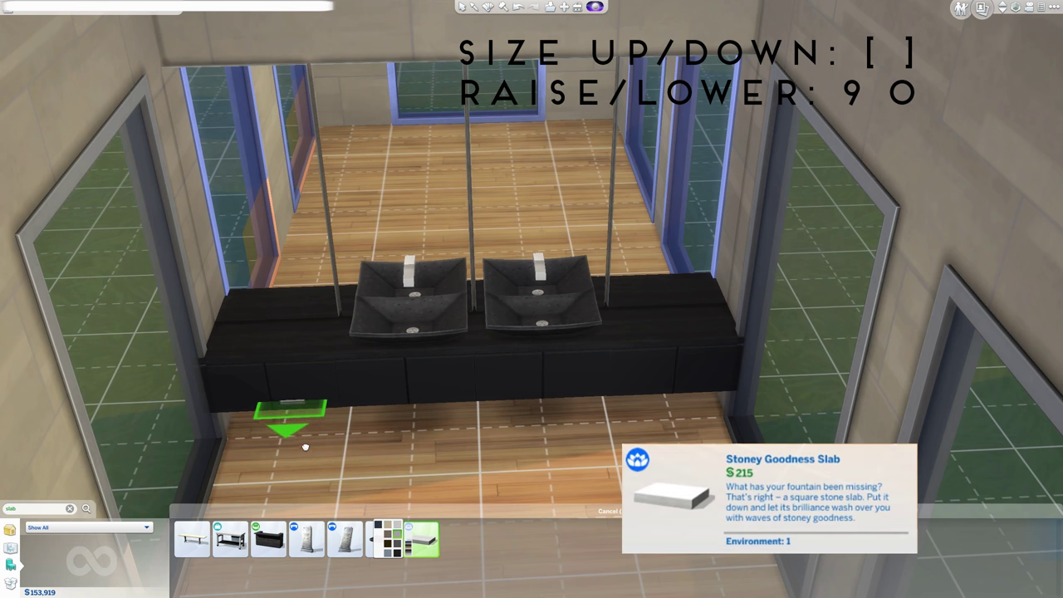
click(270, 440)
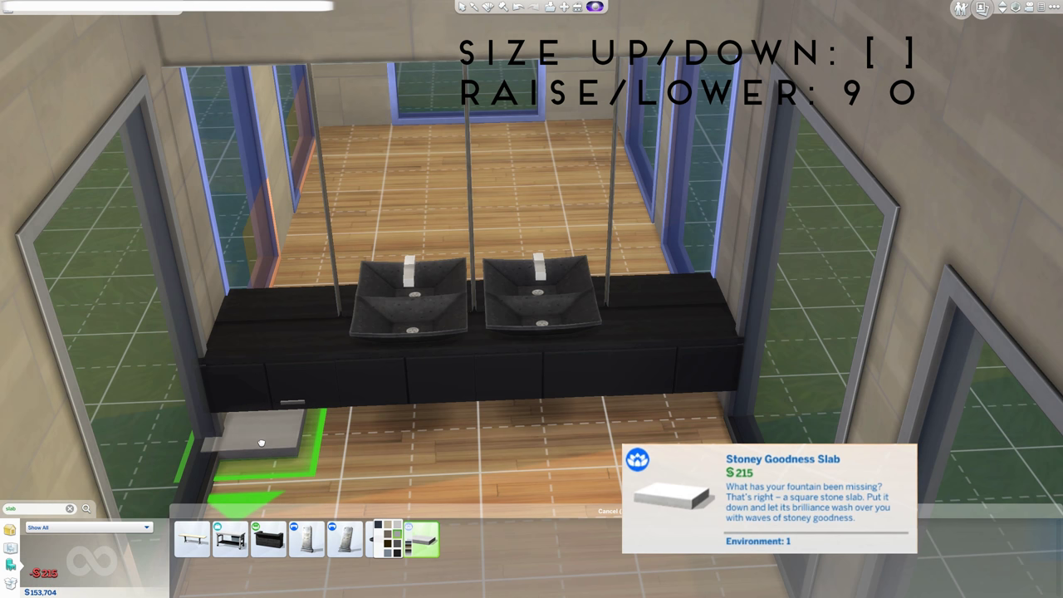
key([)
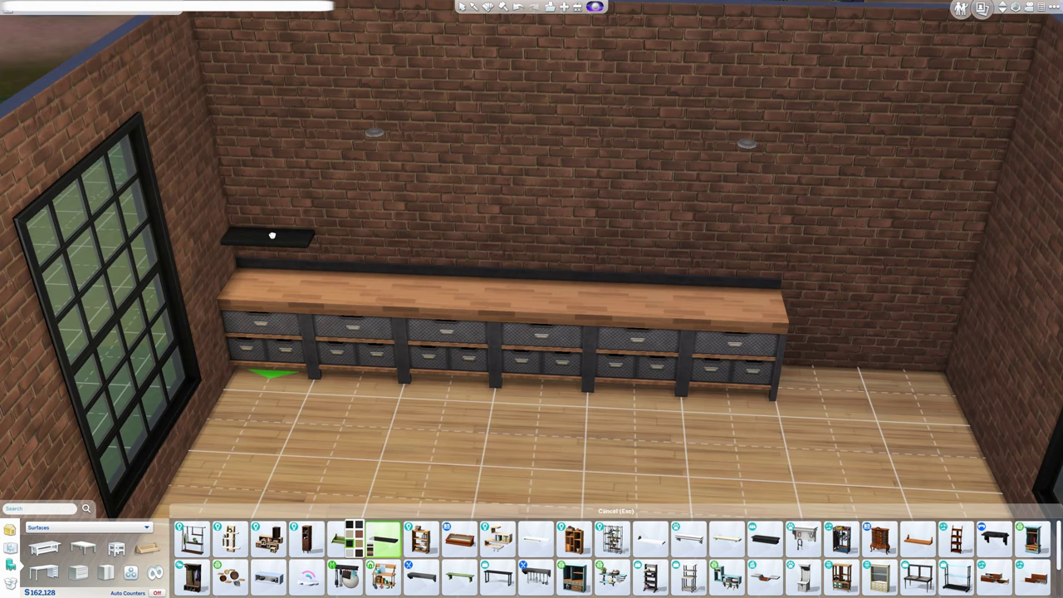
Step: Place five stacked rows of black wall shelves, joined end to end, on the brick wall above the wooden counter
mouse_move(271, 230)
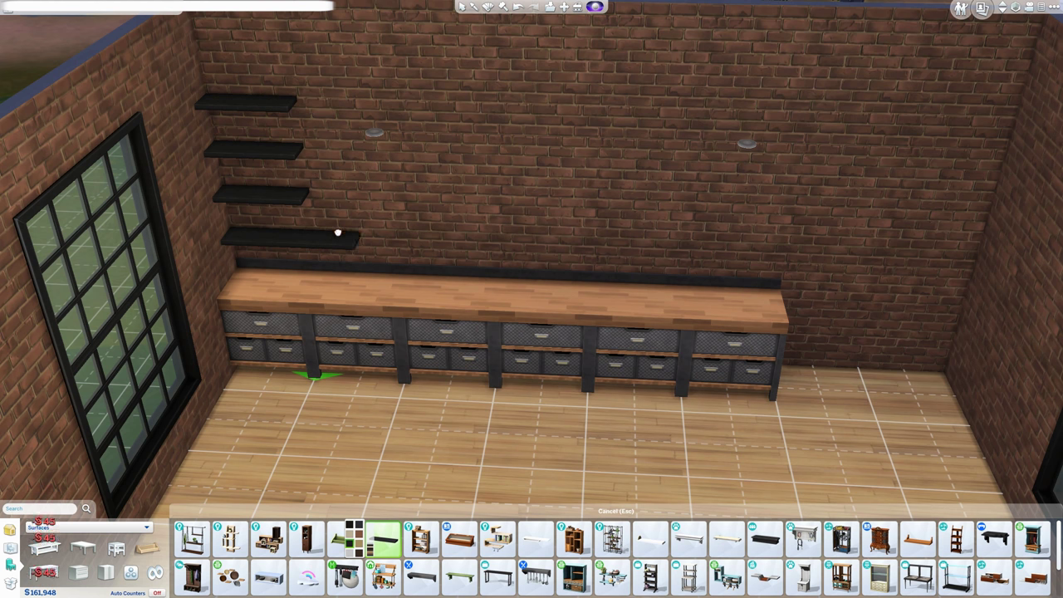
click(288, 110)
click(373, 243)
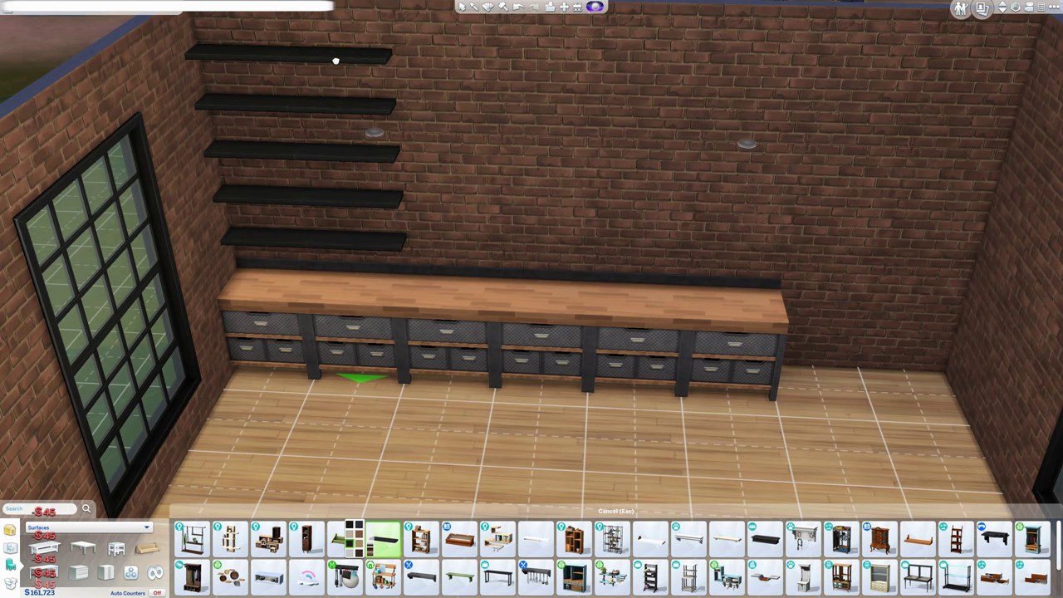
click(336, 61)
click(461, 246)
click(457, 206)
click(460, 158)
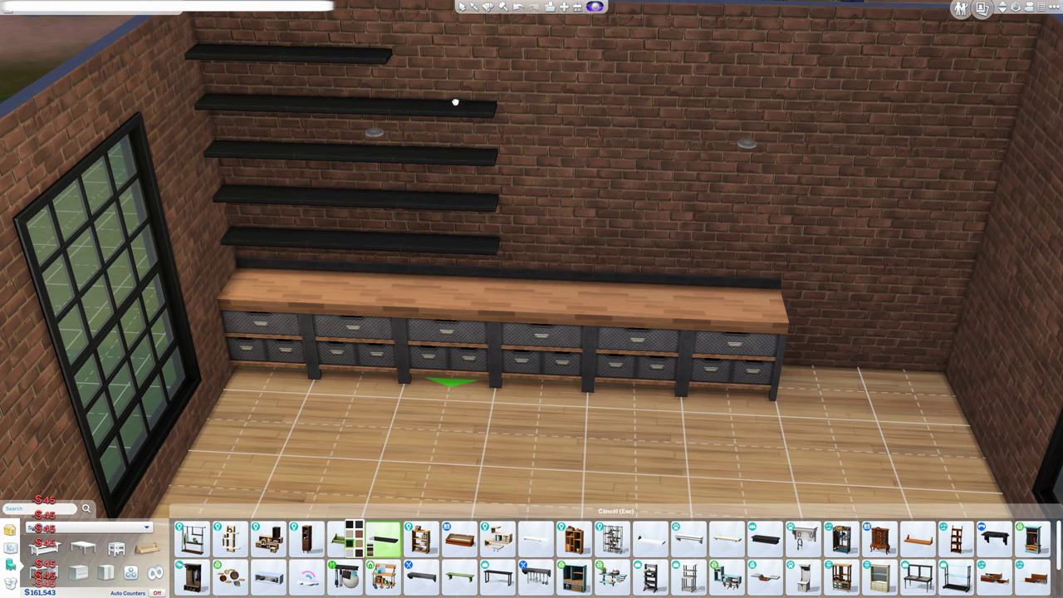
click(452, 75)
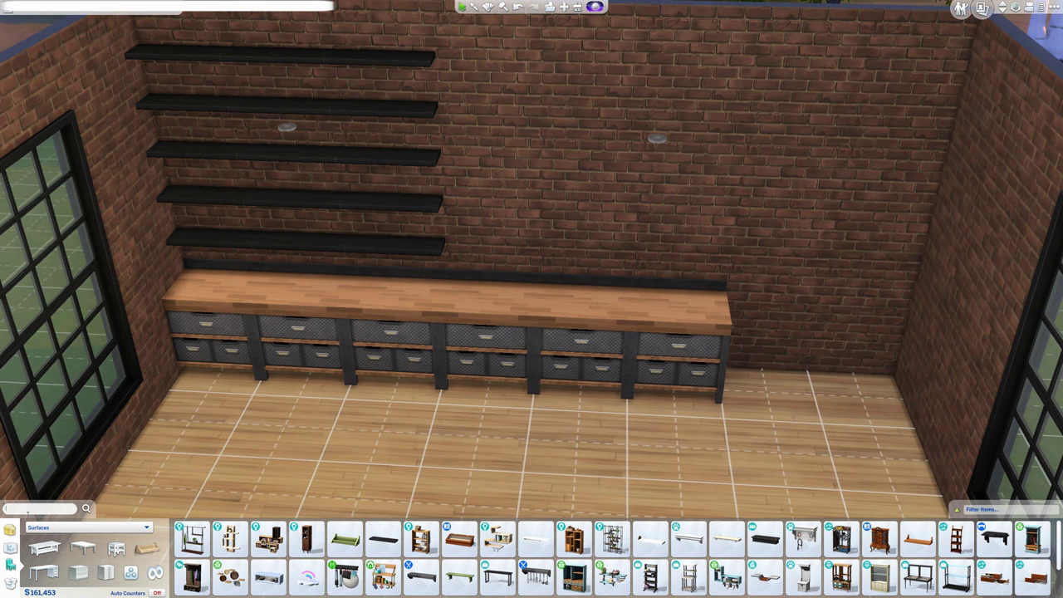
Step: Search the catalogue for debug items and filter the results to Base Game
text(debug)
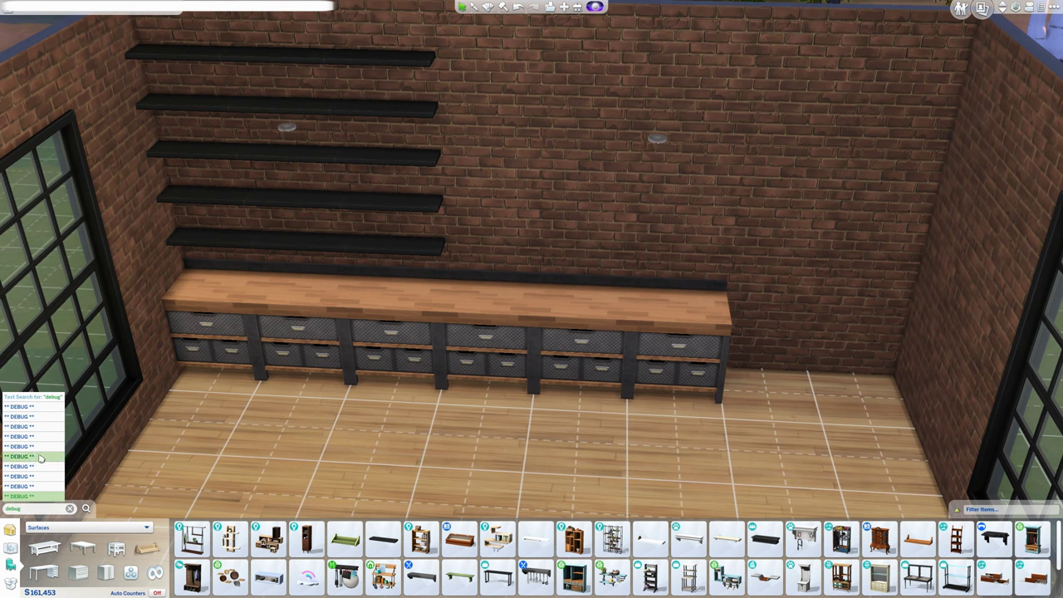
click(60, 467)
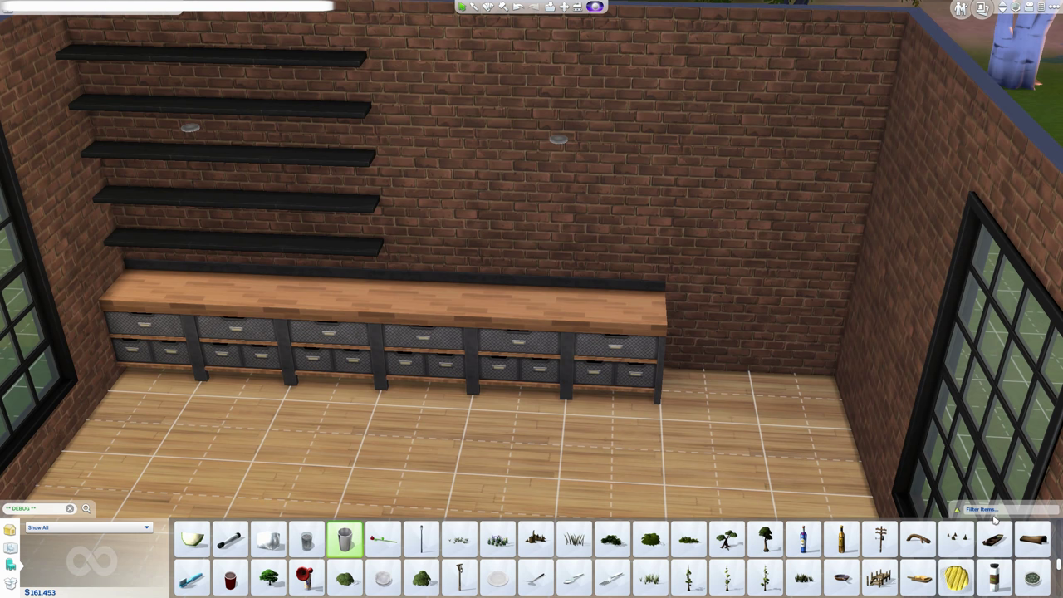
click(993, 514)
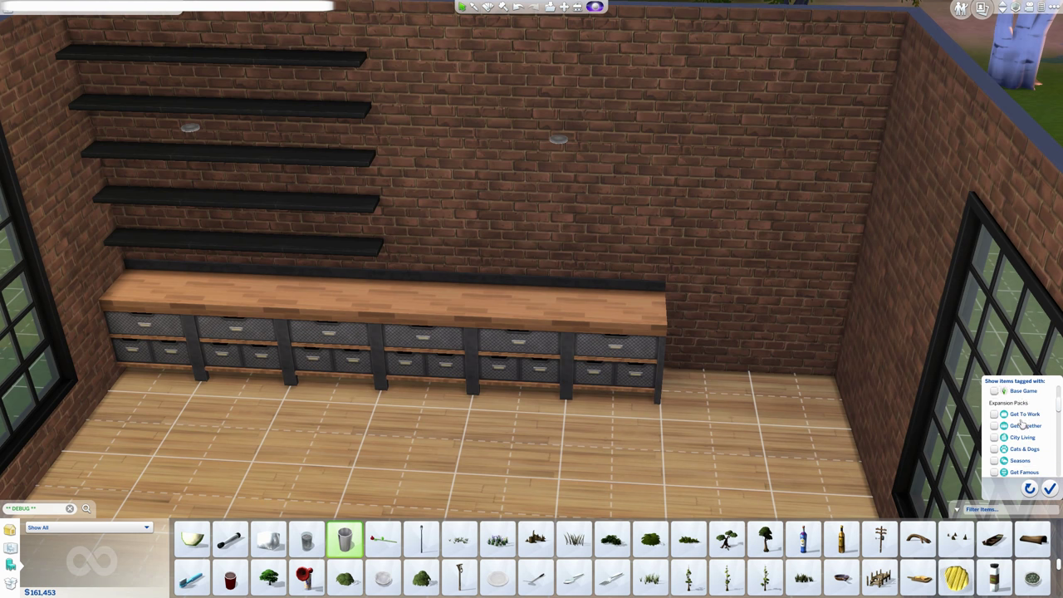
click(56, 512)
key(Return)
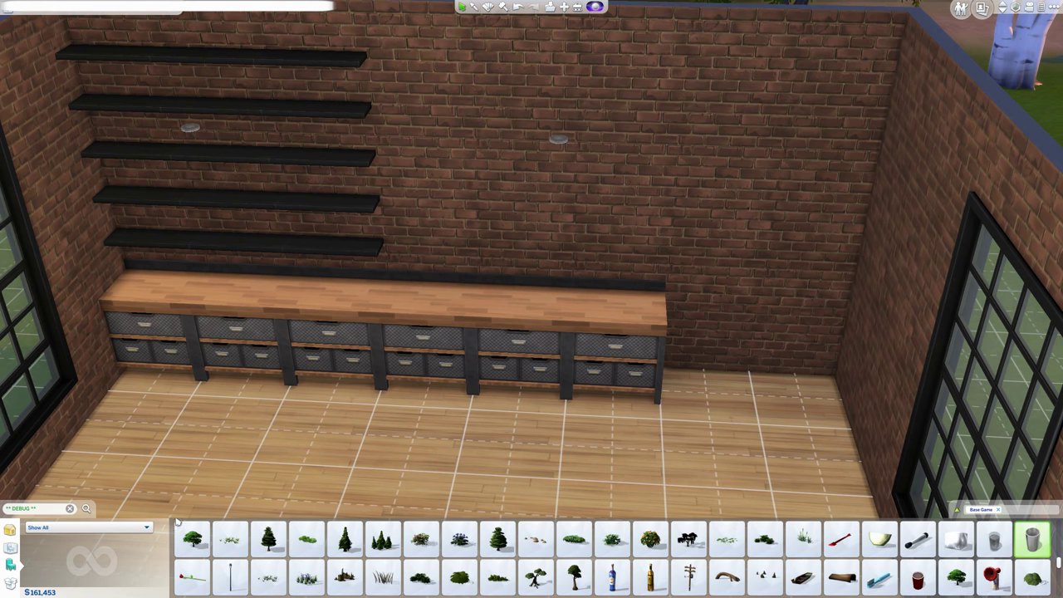
Step: Find the thick square post among the debug items and stand it on the counter at the open end of the shelves
scroll(641, 573, down, 10)
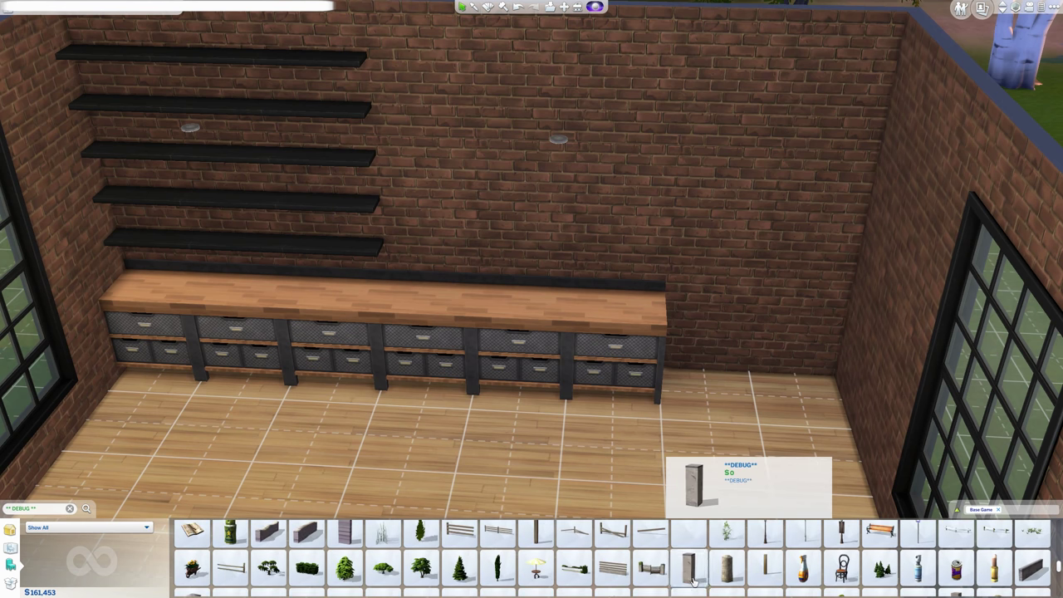
scroll(641, 574, down, 10)
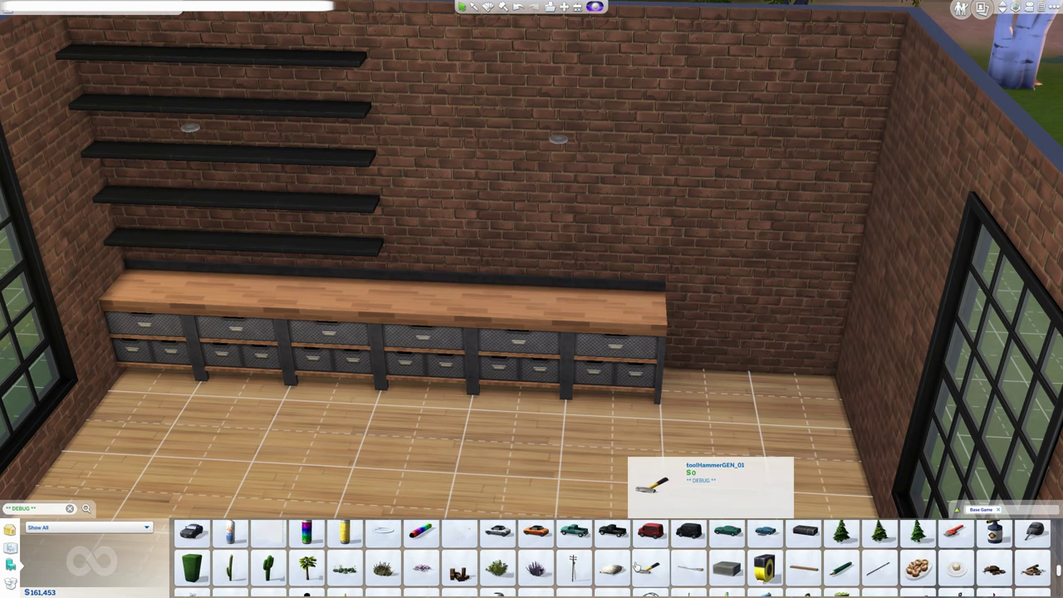
scroll(637, 566, down, 10)
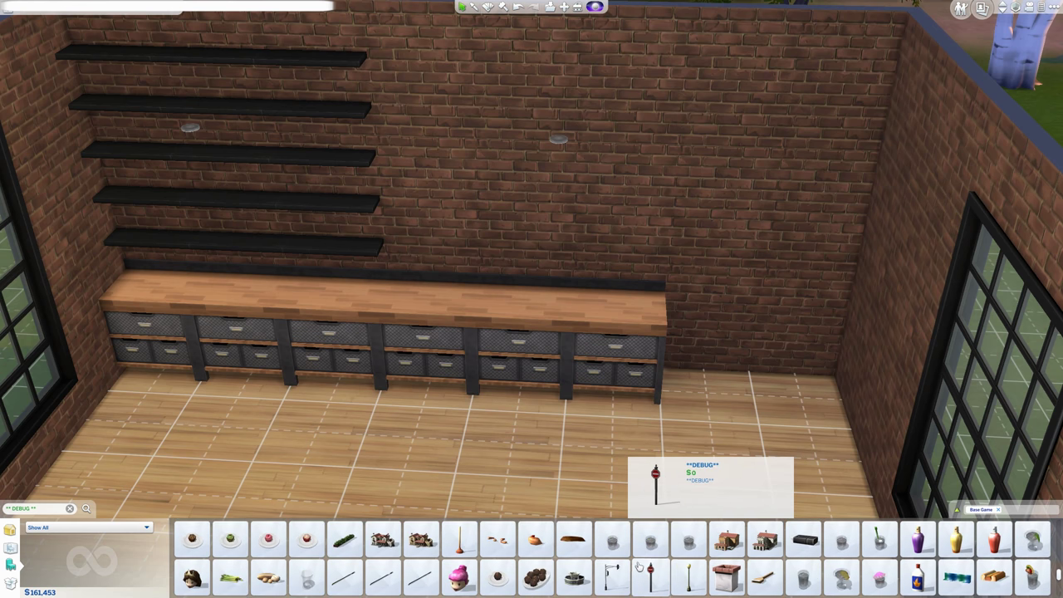
scroll(639, 569, down, 10)
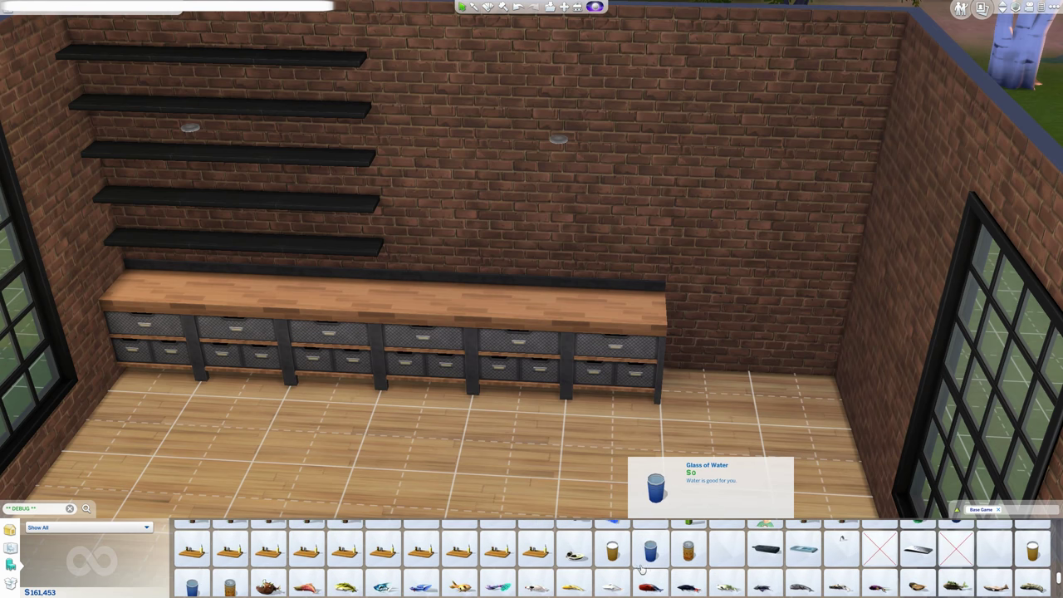
scroll(646, 572, down, 10)
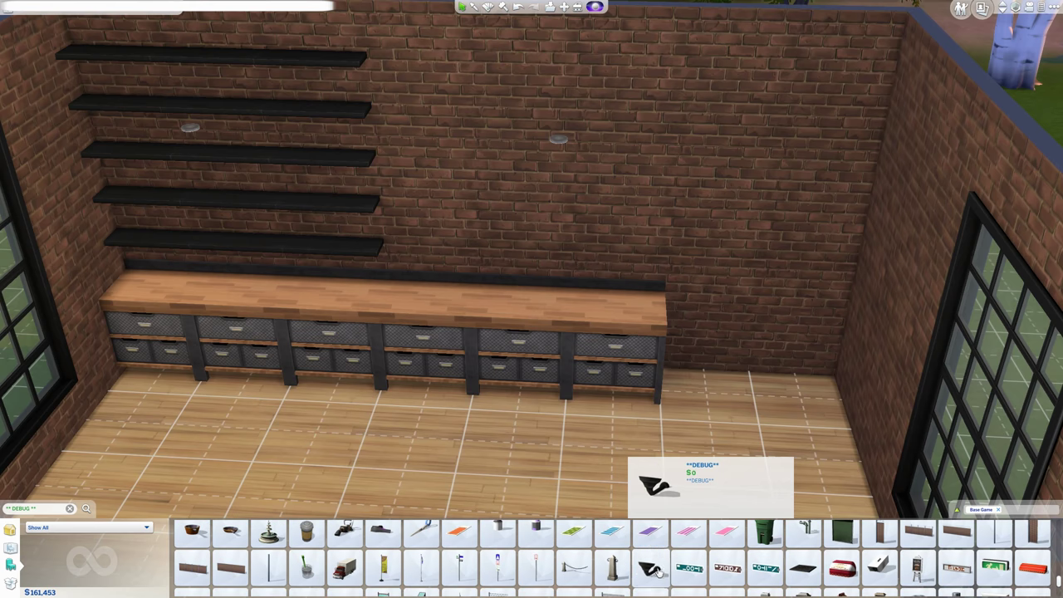
scroll(656, 570, down, 3)
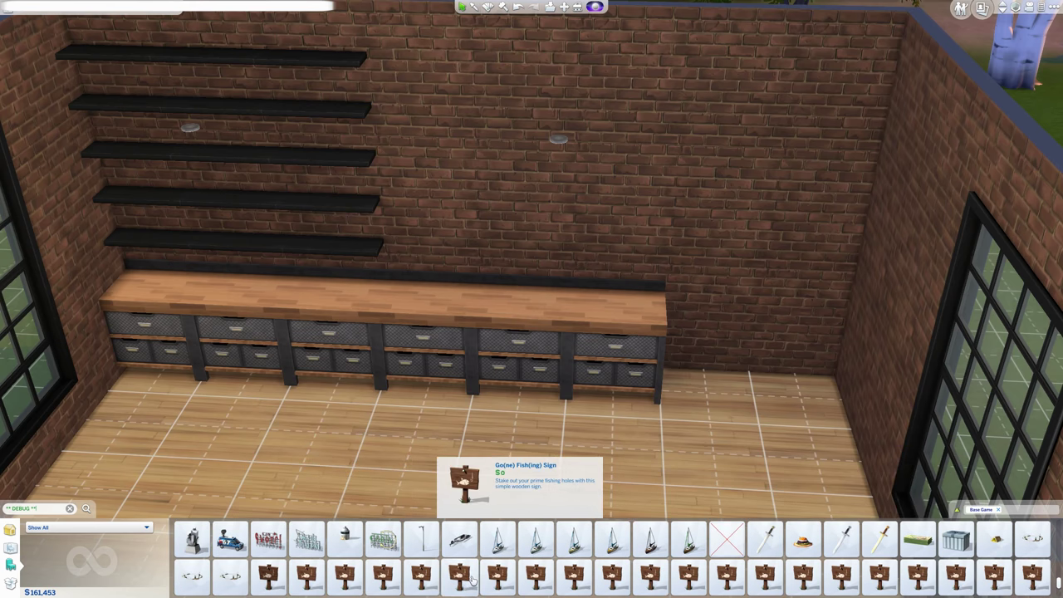
scroll(468, 581, up, 1)
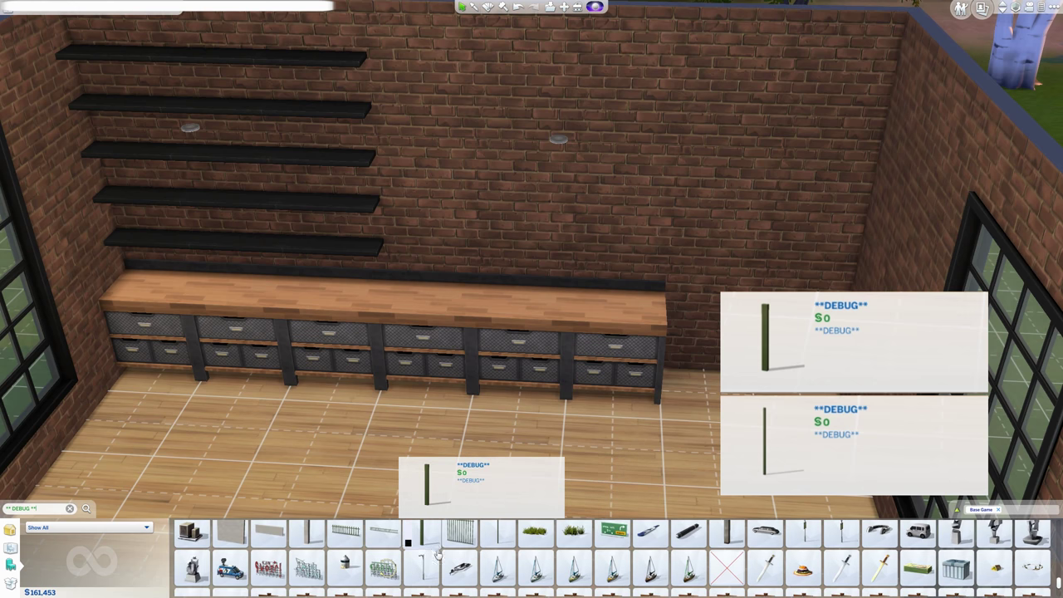
scroll(437, 558, up, 1)
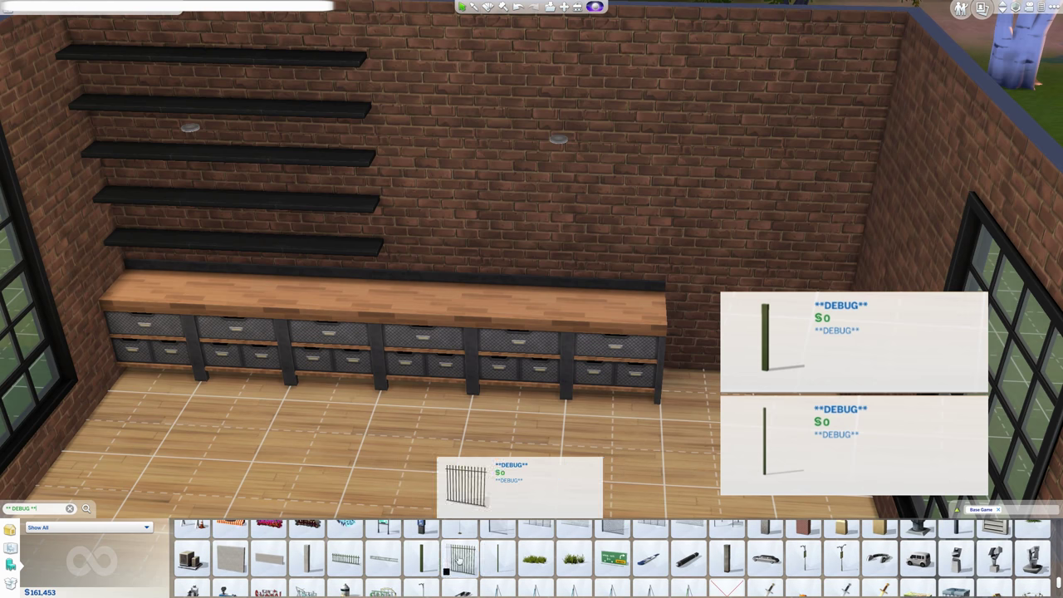
click(424, 562)
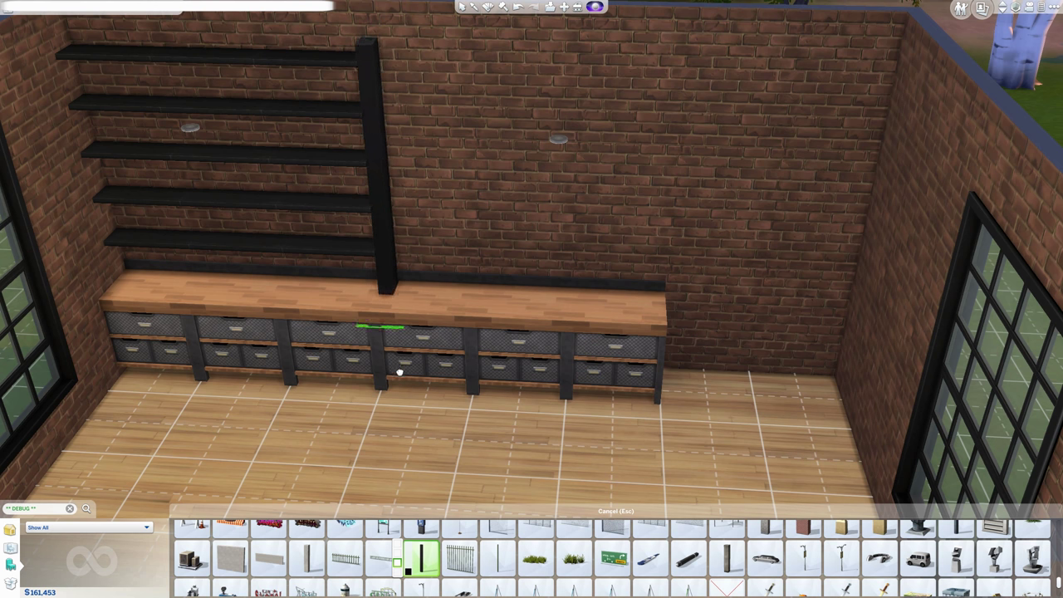
key(Escape)
Step: Raise the shelves of the top row one after another to line up with the top of the post
click(522, 72)
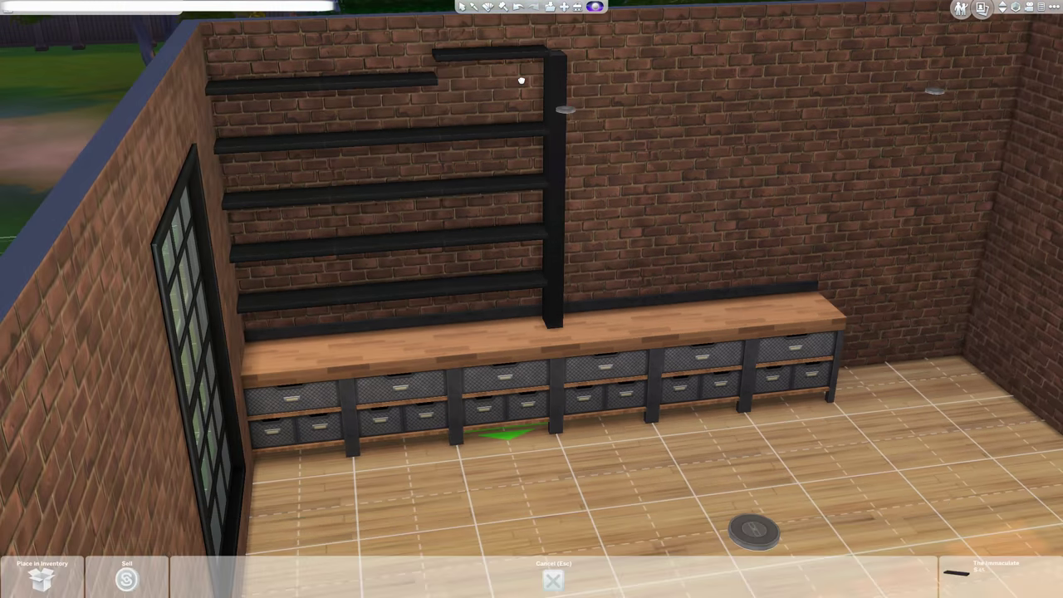
click(526, 71)
click(414, 79)
click(402, 70)
click(313, 85)
click(307, 75)
click(368, 69)
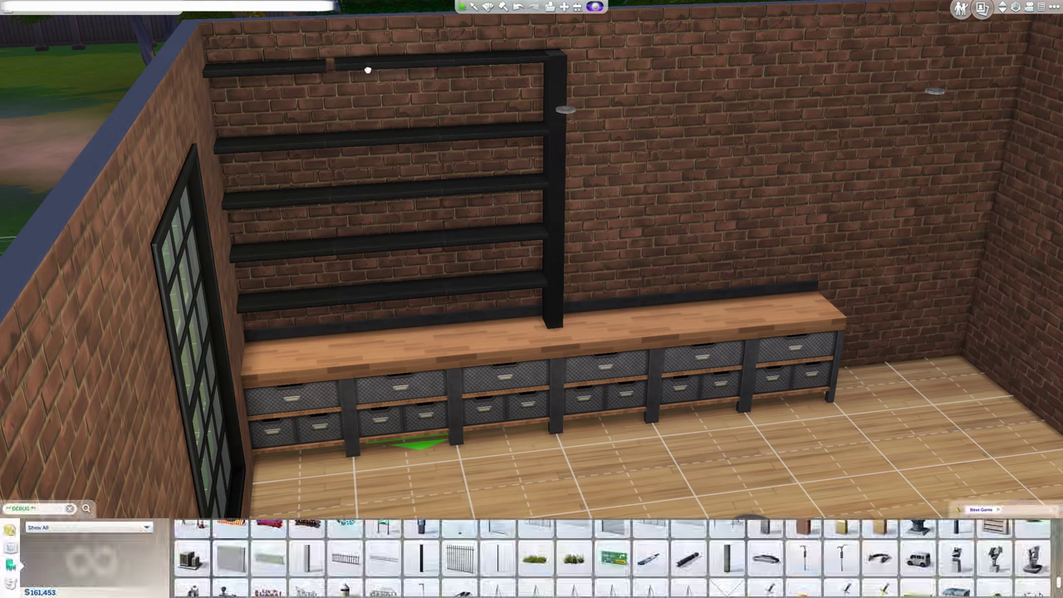
click(370, 68)
click(459, 68)
click(460, 68)
Step: Stand another black square post from the debug items on the wooden counter in front of the first post
key(period)
click(421, 558)
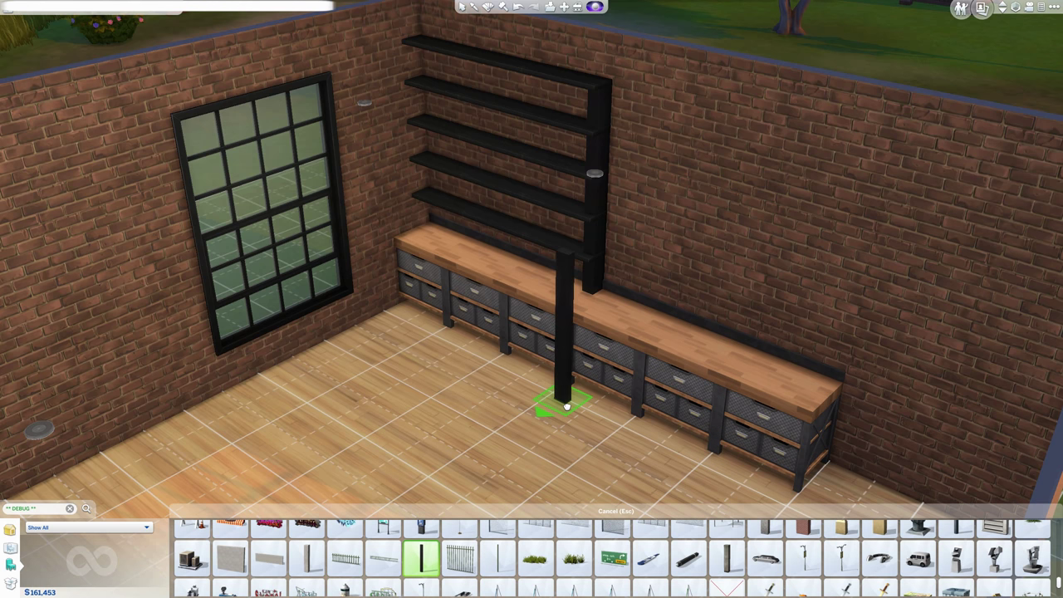
click(591, 370)
drag(591, 369, 438, 367)
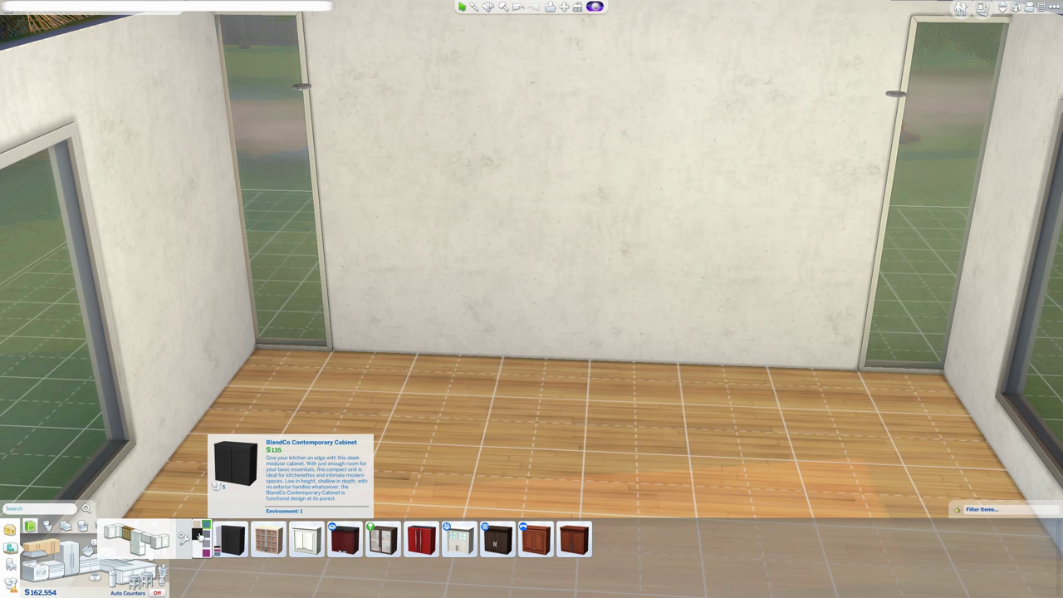
Step: Line up six black BlandCo Contemporary Cabinets side by side on the floor along the wall between the windows
click(233, 540)
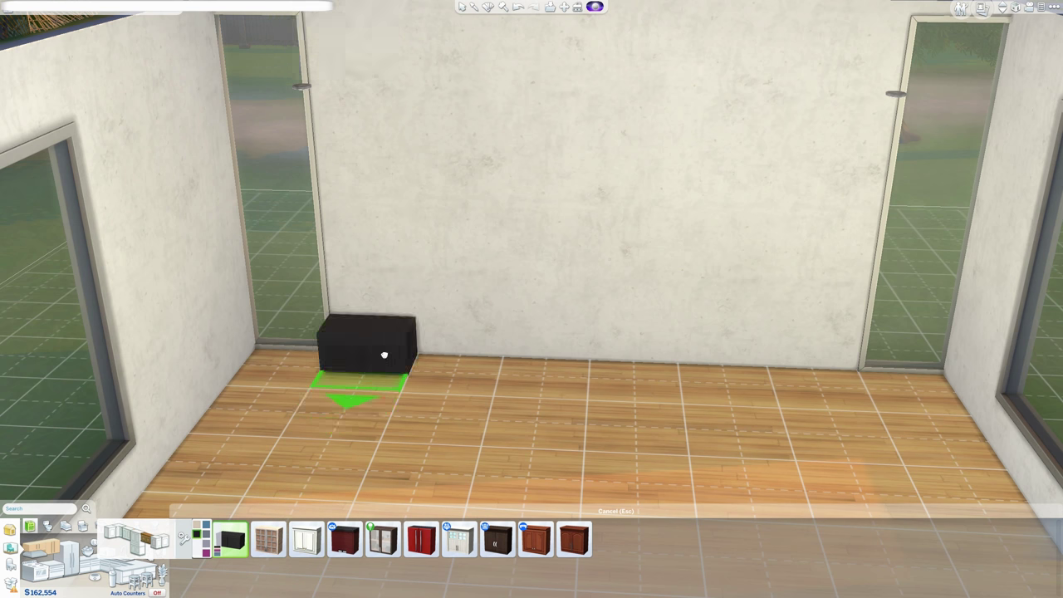
drag(381, 335, 713, 355)
shift+click(715, 355)
shift+click(806, 355)
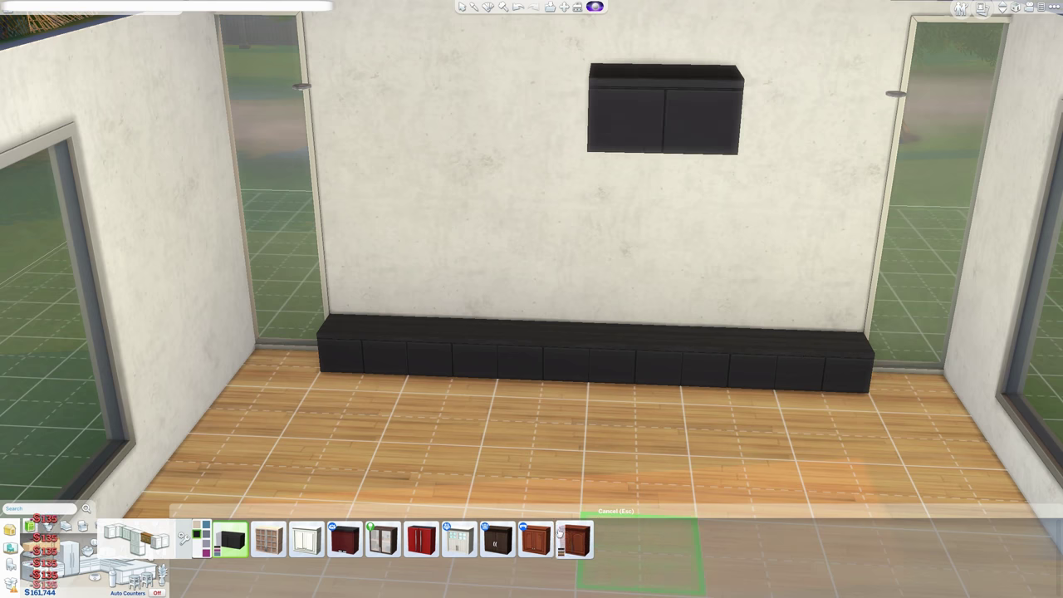
Step: Delete the three floor cabinets at the right-hand end of the row
key(Escape)
click(619, 368)
key(Delete)
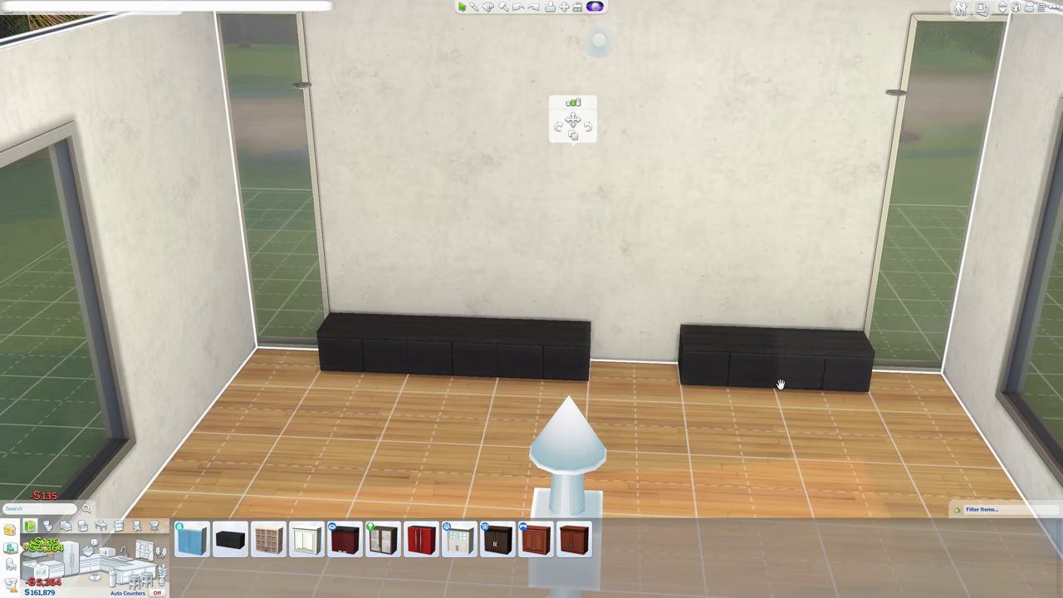
click(780, 383)
key(Delete)
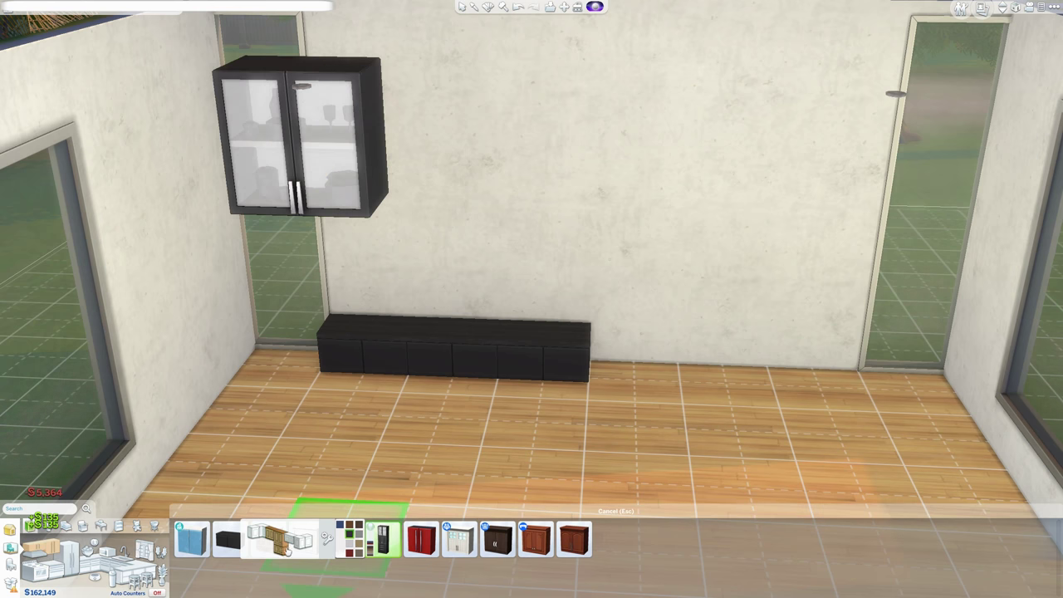
Step: Fill the gap in the floor row with three dark-framed glass-door cabinets
click(384, 539)
shift+click(657, 353)
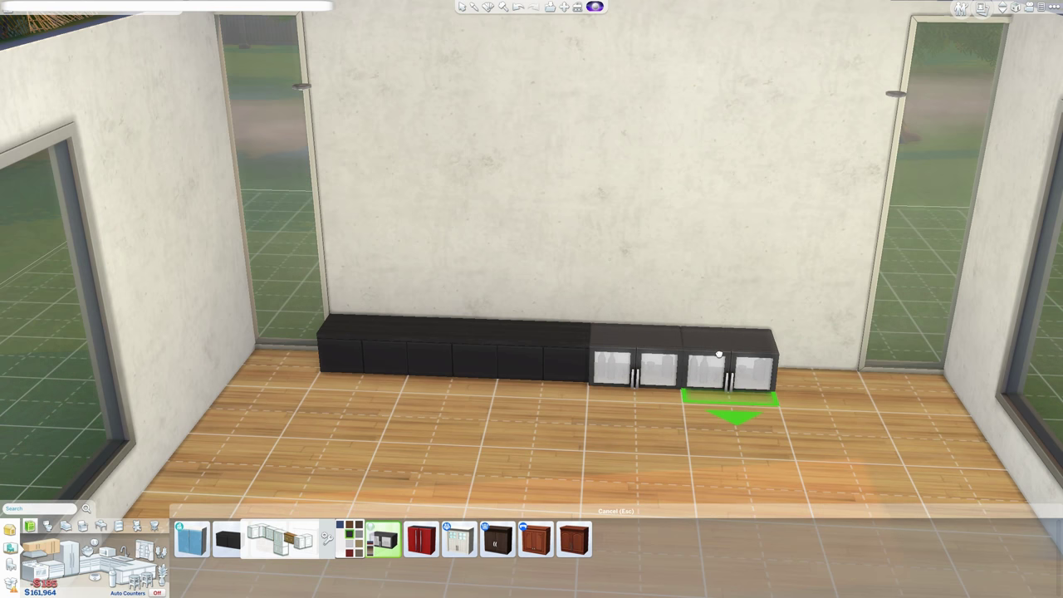
shift+click(719, 355)
shift+click(811, 351)
drag(606, 352, 529, 361)
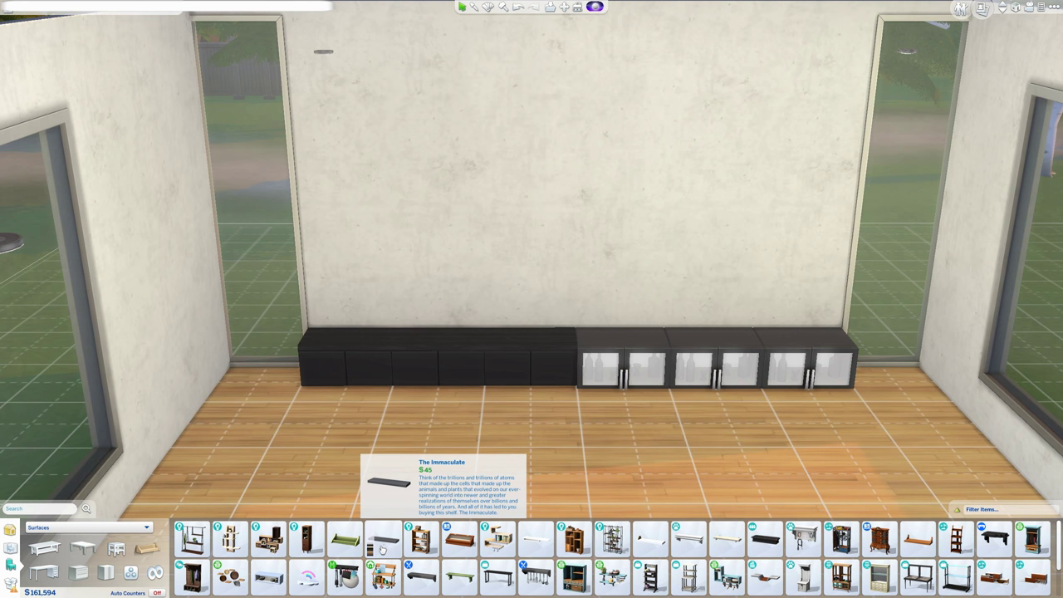
Step: Cover the tops of the glass-door cabinets with black The Immaculate shelves laid end to end
click(384, 542)
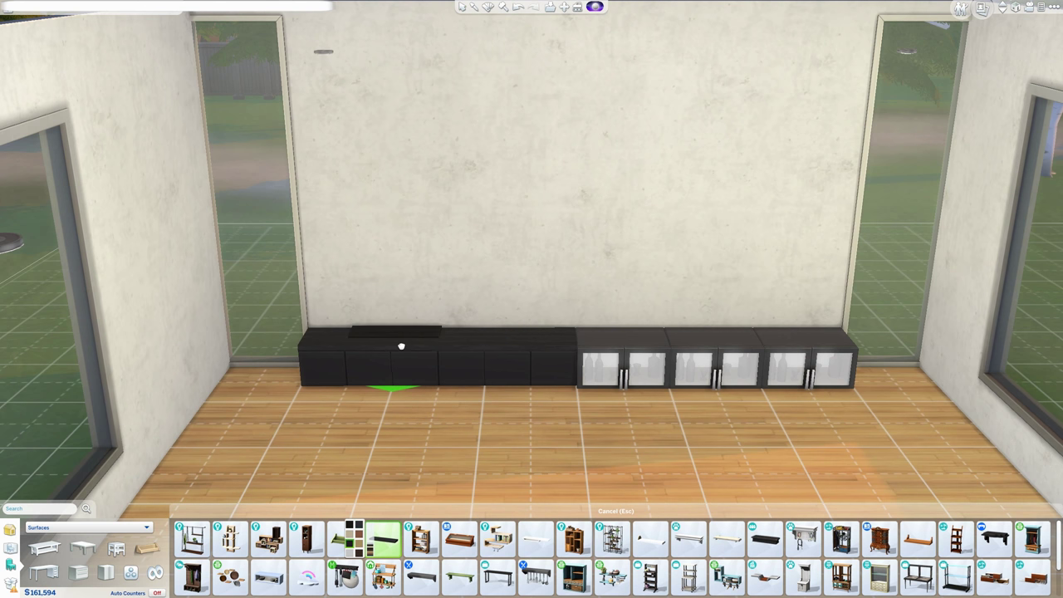
scroll(500, 404, up, 3)
drag(499, 403, 477, 413)
scroll(369, 383, down, 3)
drag(368, 382, 532, 397)
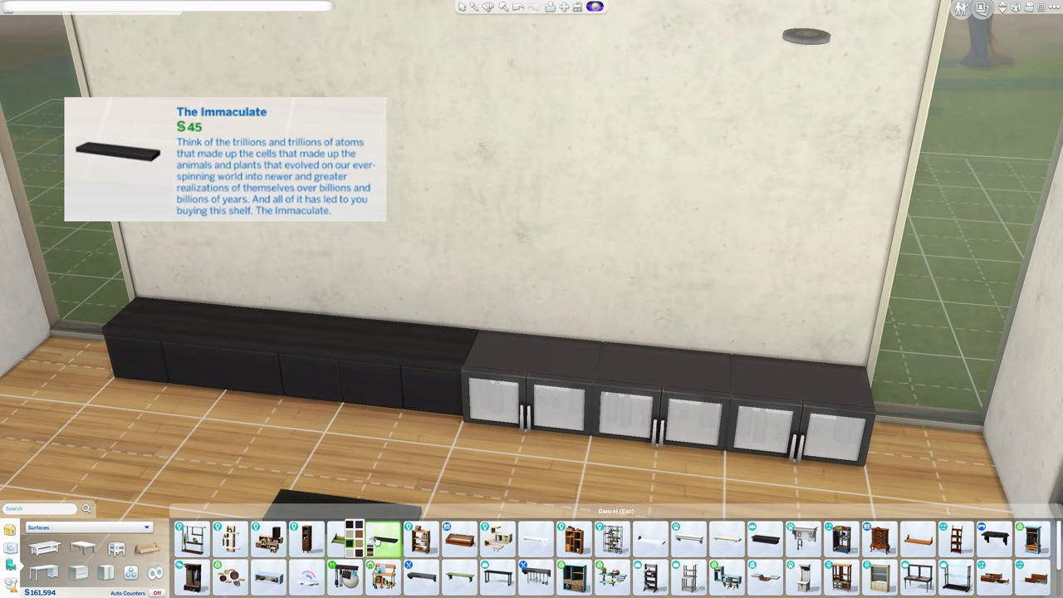
drag(573, 356, 602, 345)
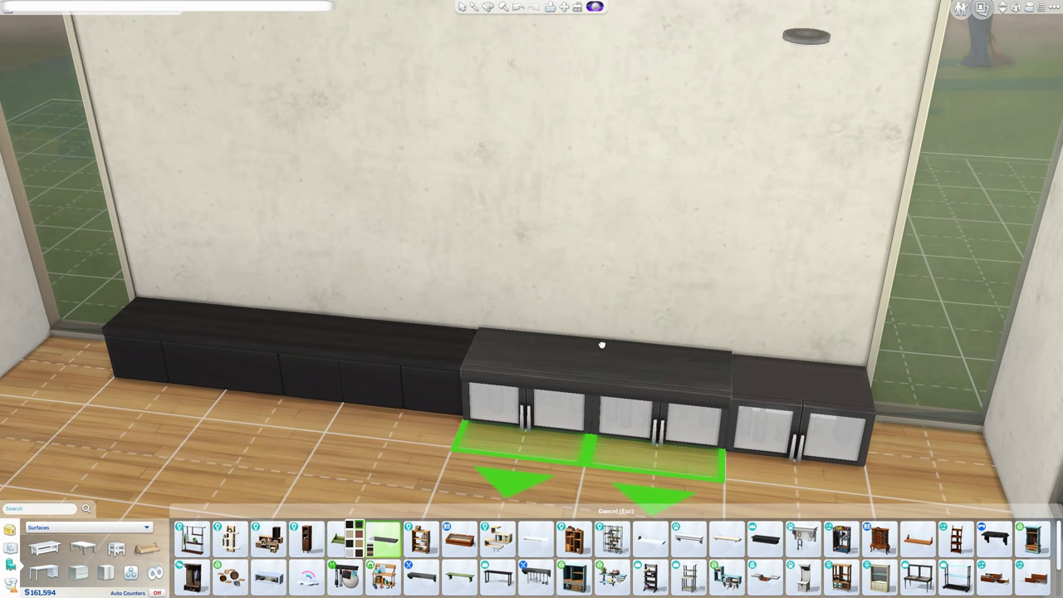
click(610, 344)
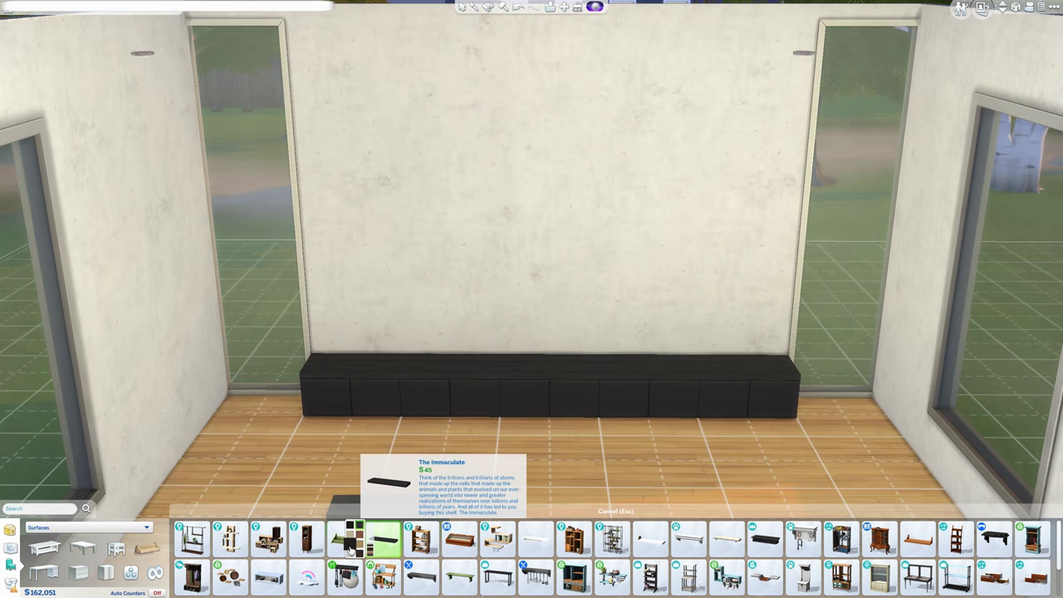
Step: Mount four stacked black The Immaculate shelves above the left end of the floor cabinets and one above the right end
click(349, 549)
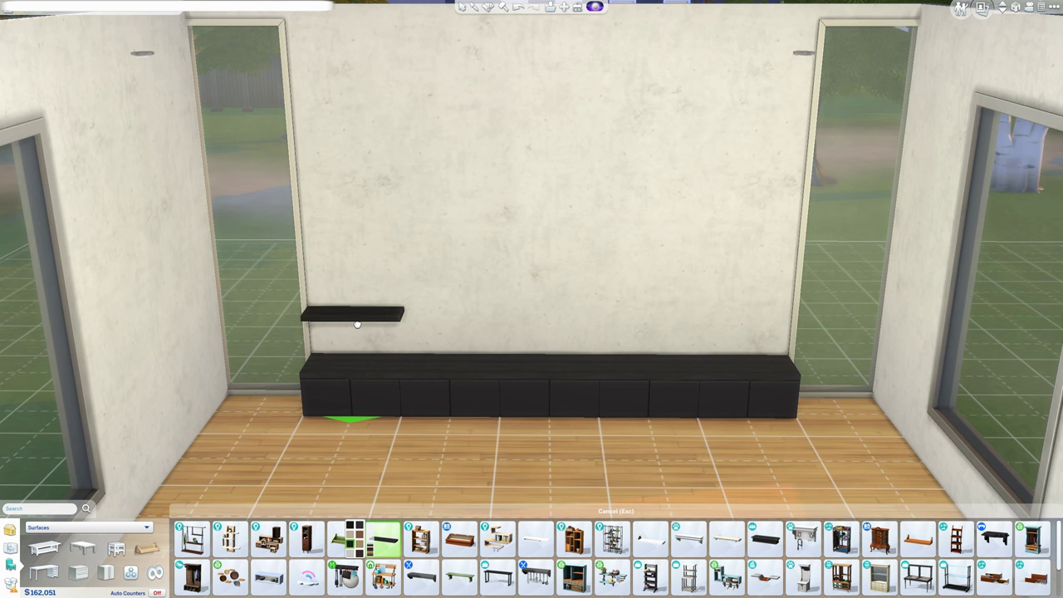
click(357, 323)
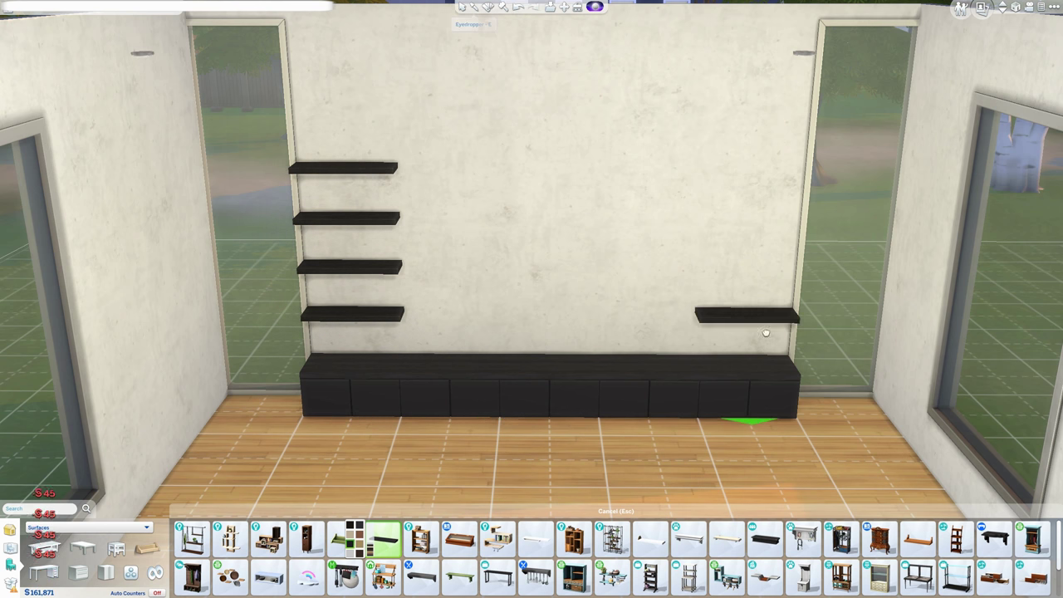
click(741, 316)
Step: Copy the black floor cabinet with the Eyedropper and mount two stacked copies high above the single right-hand shelf
click(474, 7)
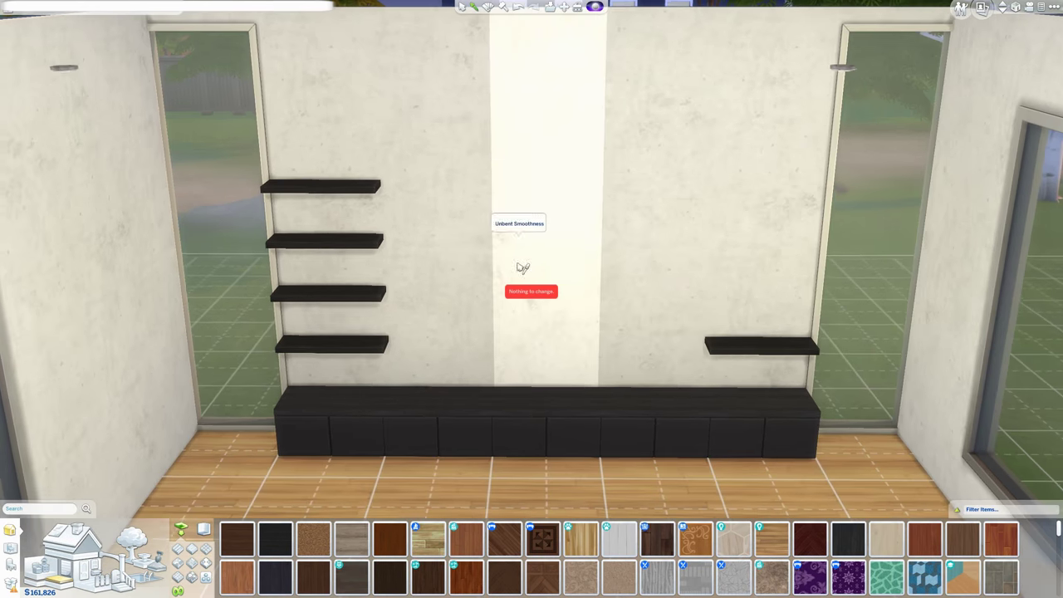
click(630, 373)
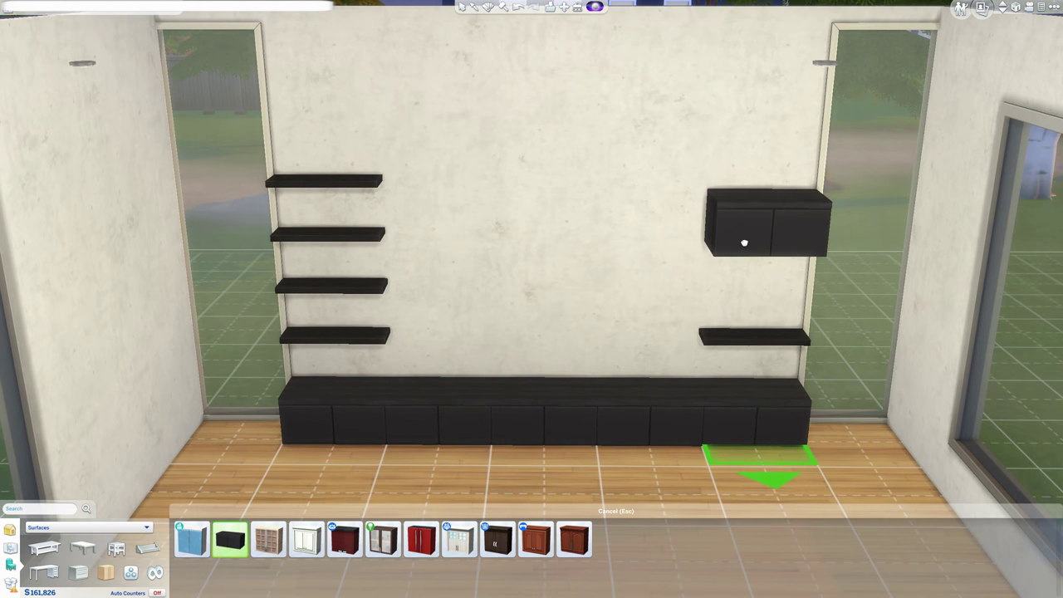
click(744, 201)
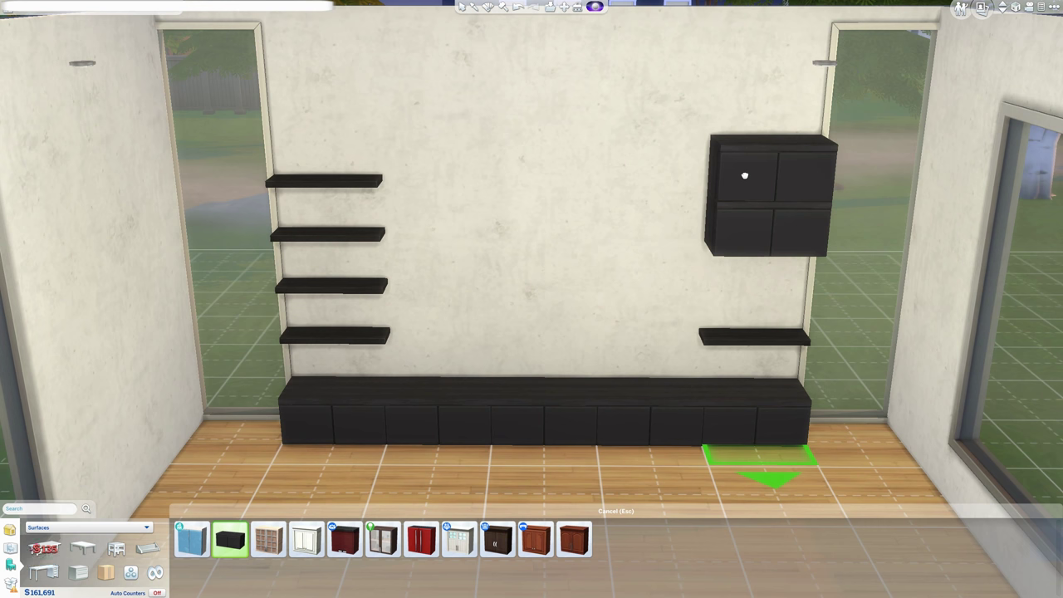
Step: Complete the upper row with four more black cabinets from the left end of the wall to the stacked pair
click(316, 171)
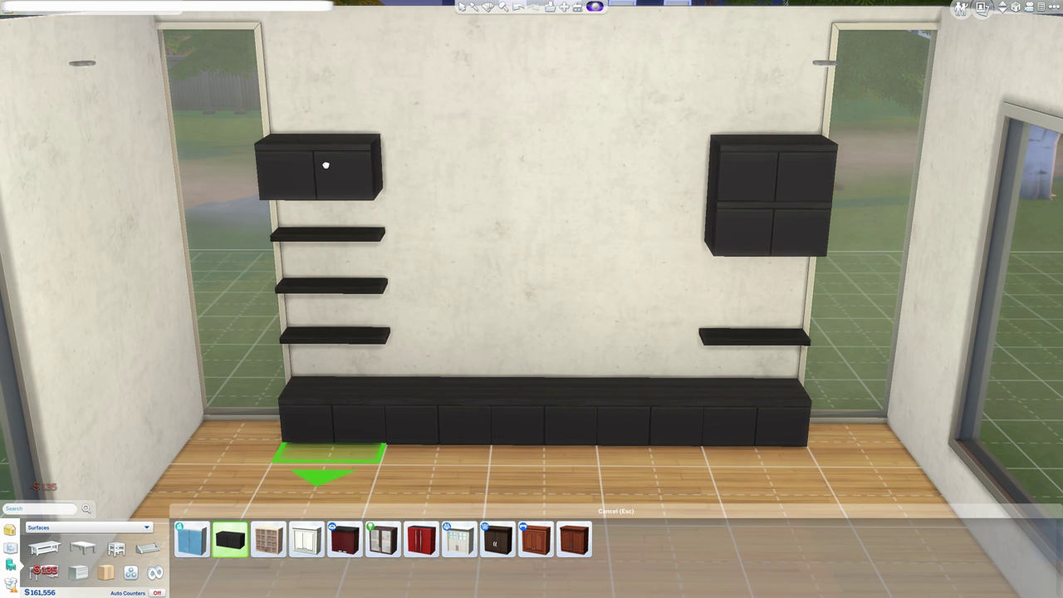
click(437, 166)
click(543, 167)
click(657, 169)
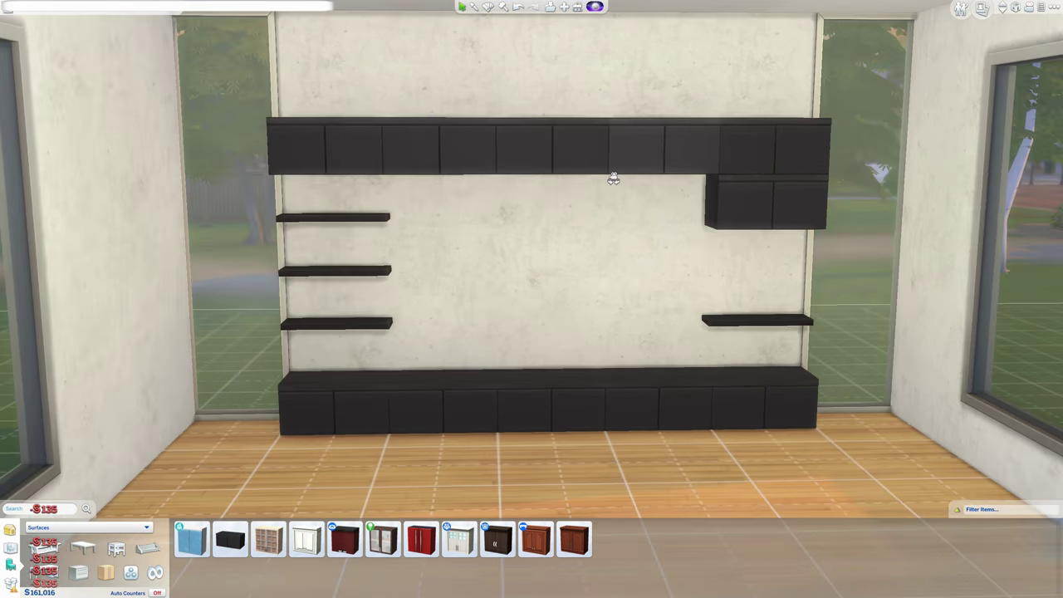
Step: Search the catalogue for debug items again and limit the results to the Base Game pack
text(debug)
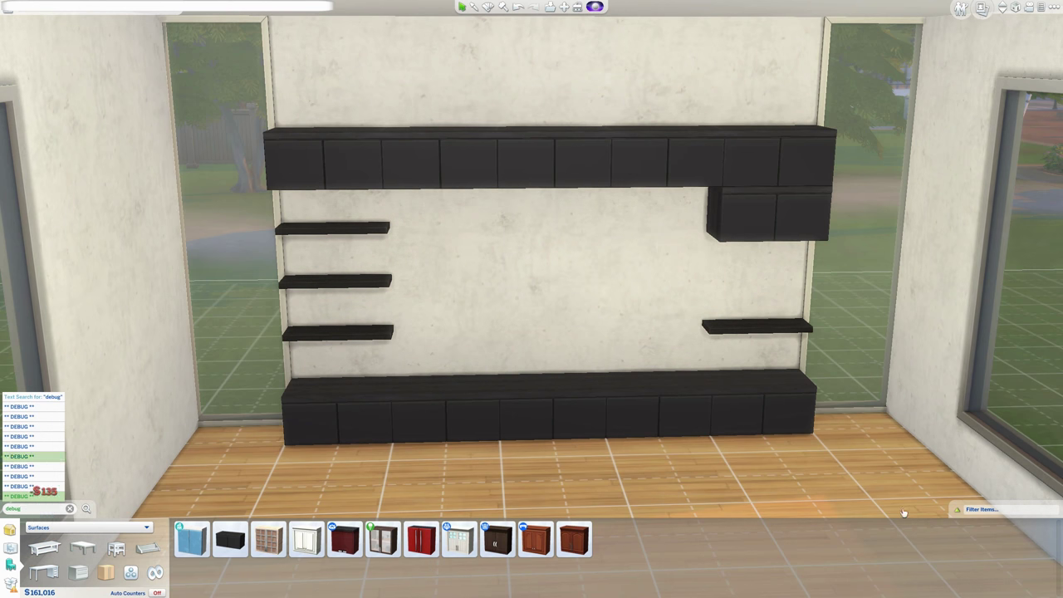
key(Return)
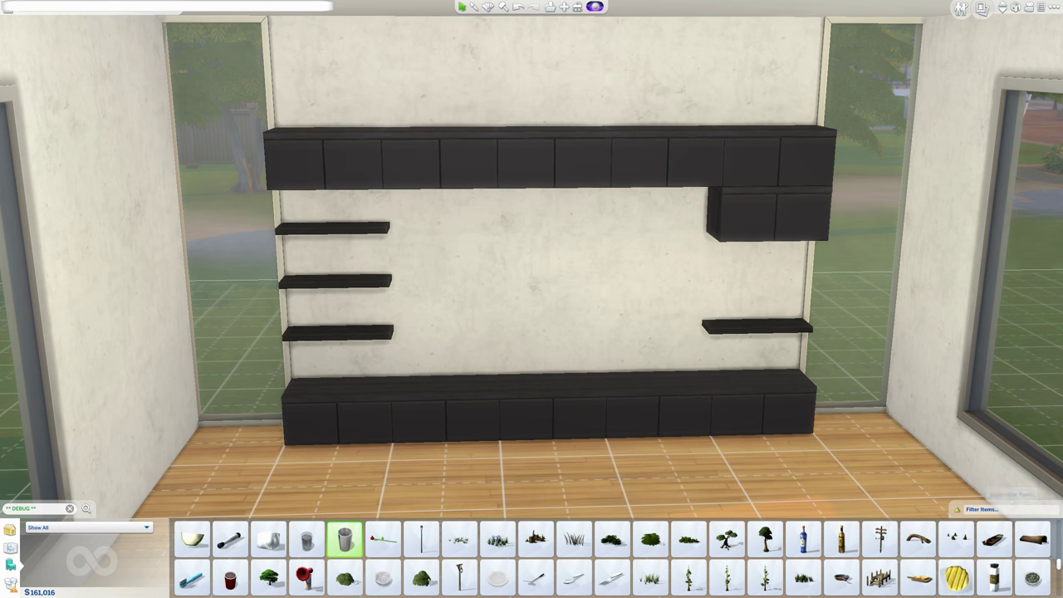
click(996, 510)
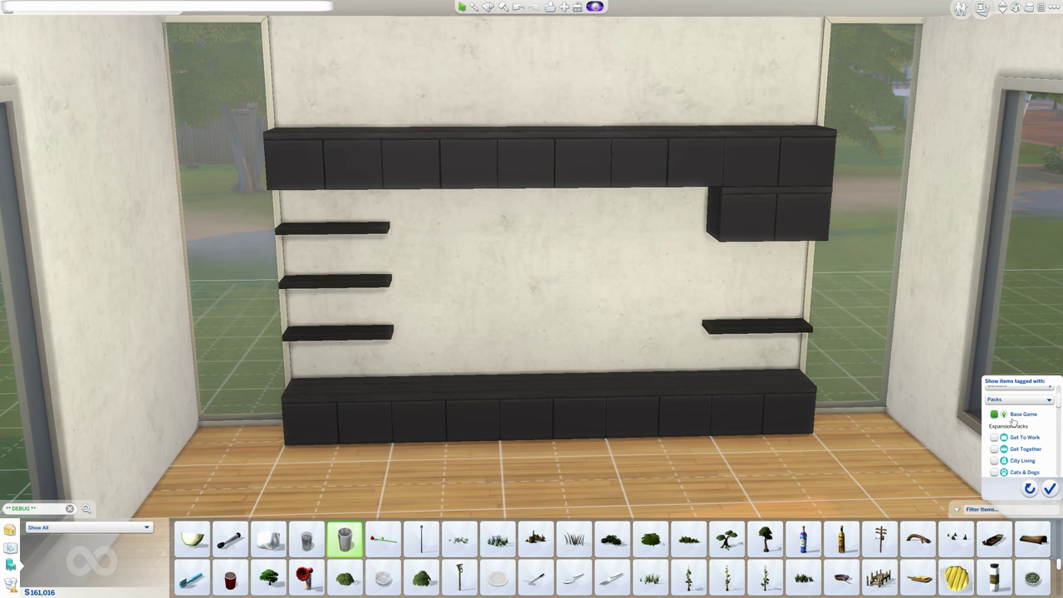
click(51, 510)
key(Return)
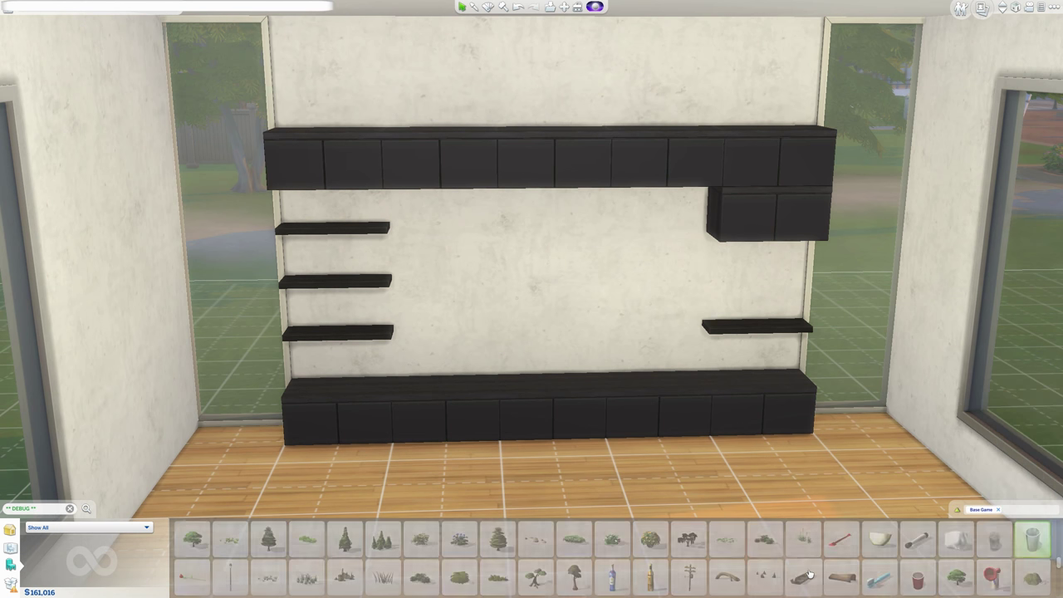
Step: Find the black square post among the debug items, enlarge it and stand it at the outer end of the three shelves
scroll(690, 565, down, 5)
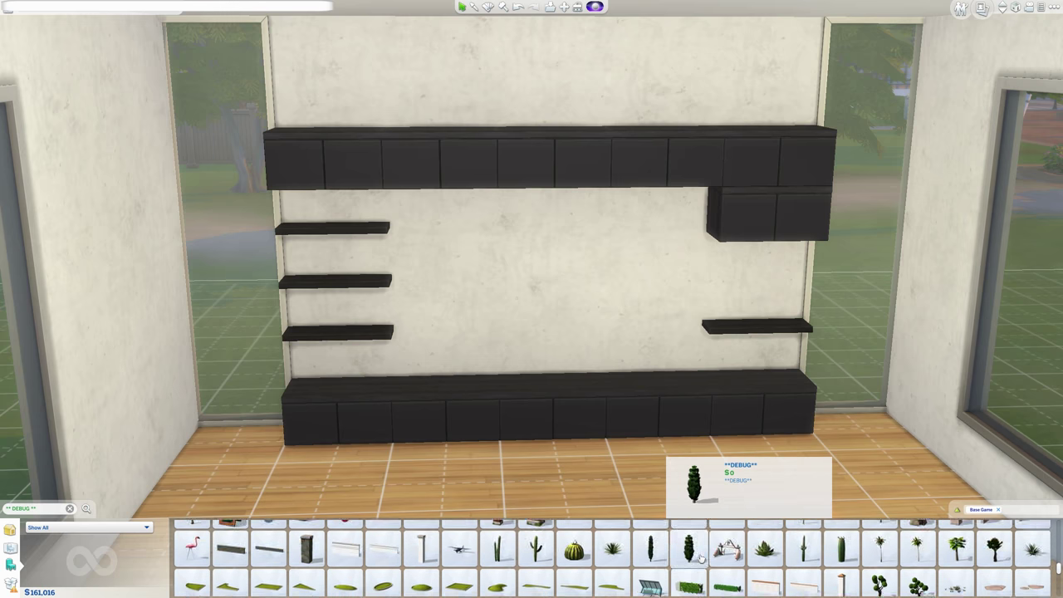
scroll(700, 558, down, 8)
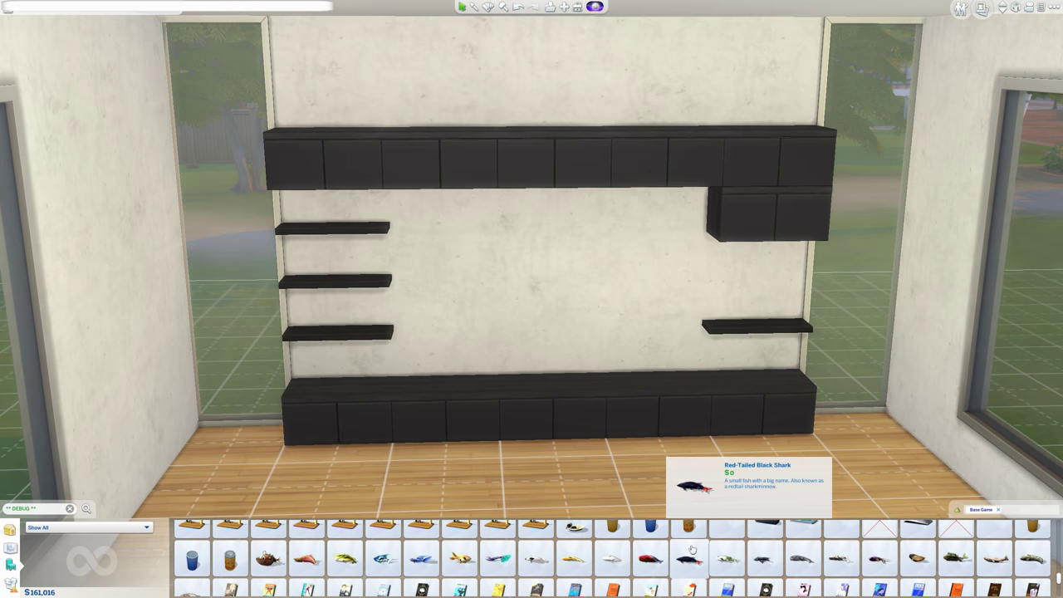
scroll(692, 550, down, 8)
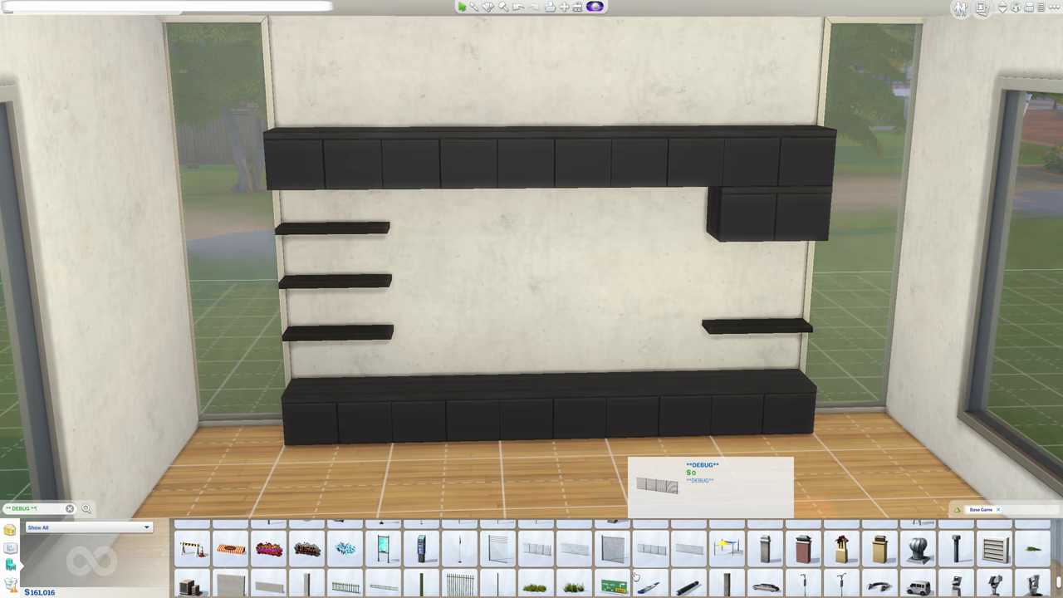
scroll(635, 576, down, 2)
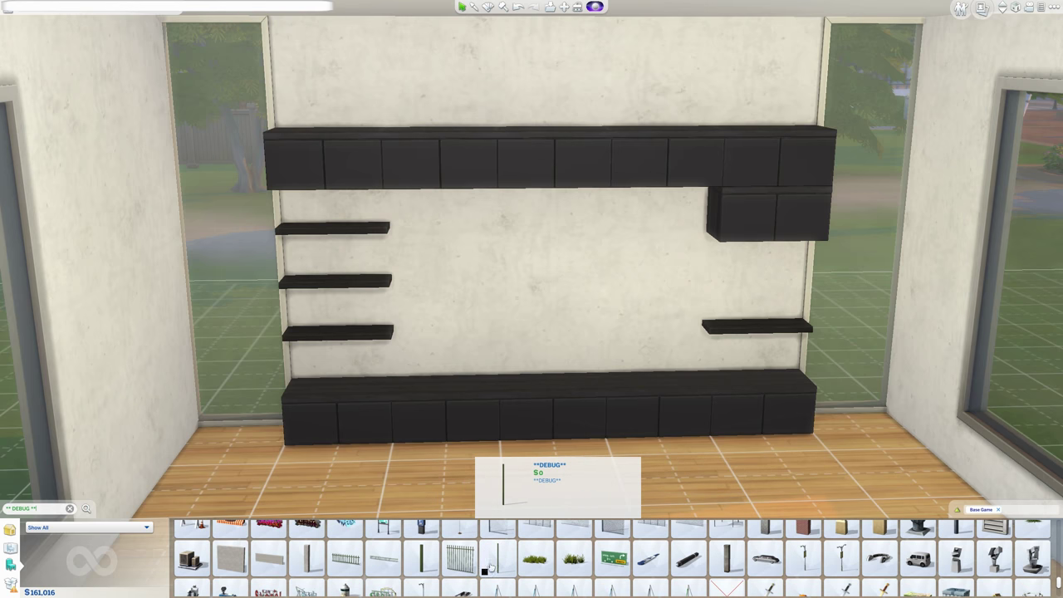
click(398, 565)
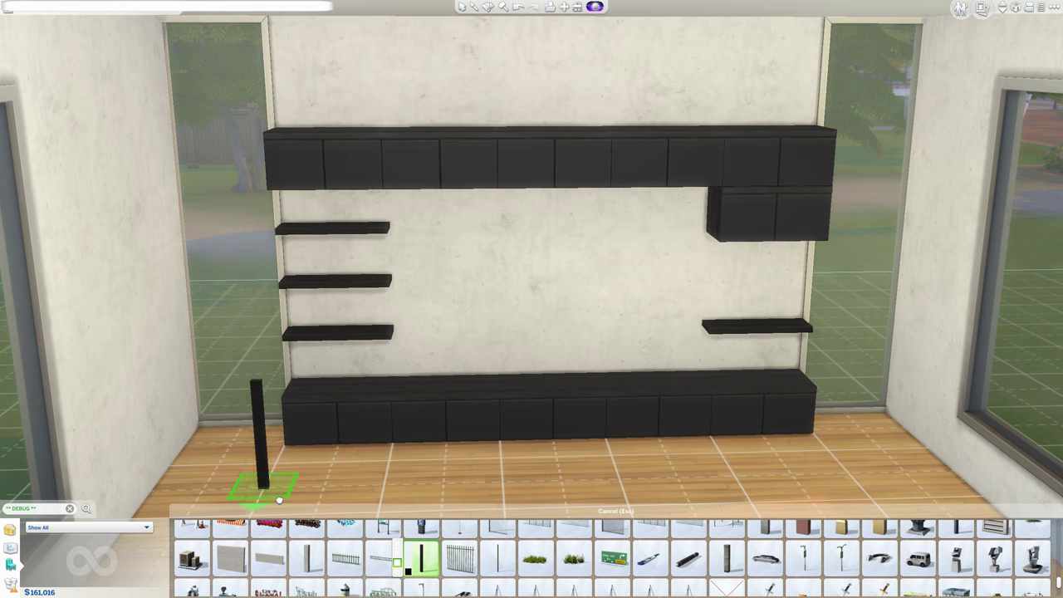
key(shift+bracketright)
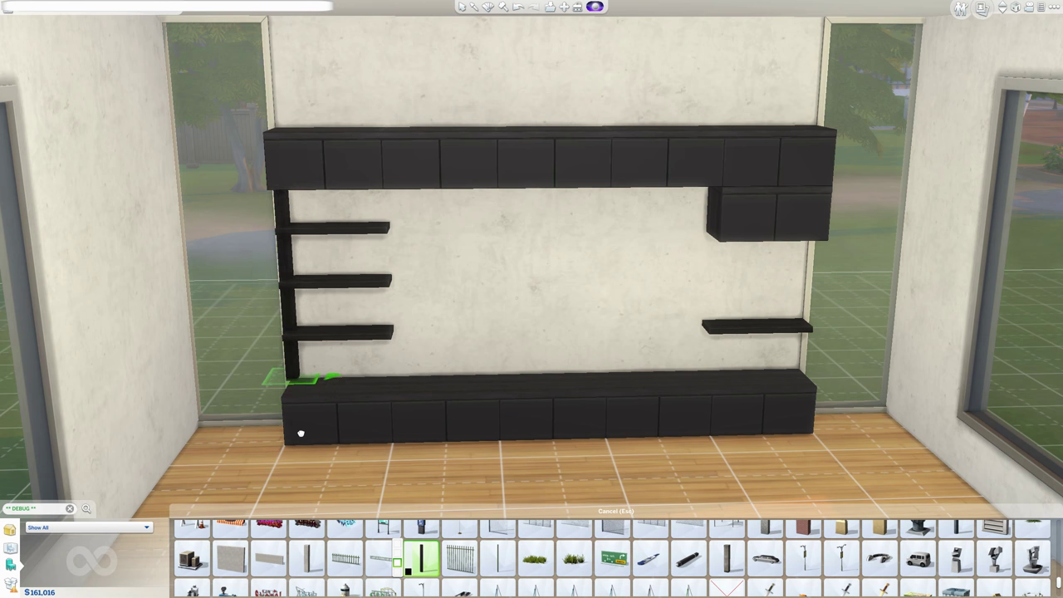
click(303, 439)
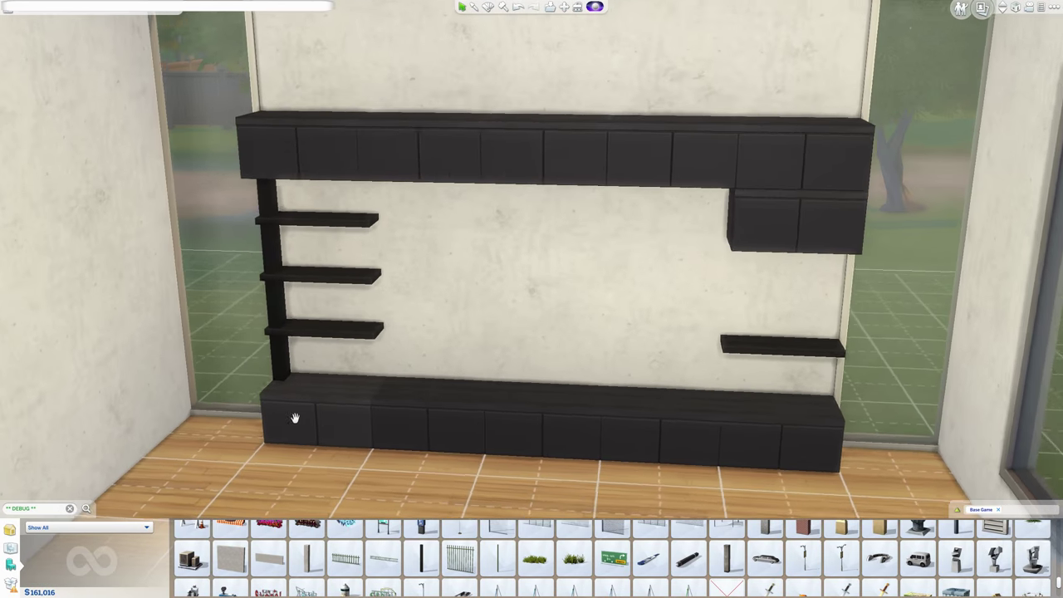
Step: Add matching square posts in front of the first one and at the inner end of the three shelves
click(425, 563)
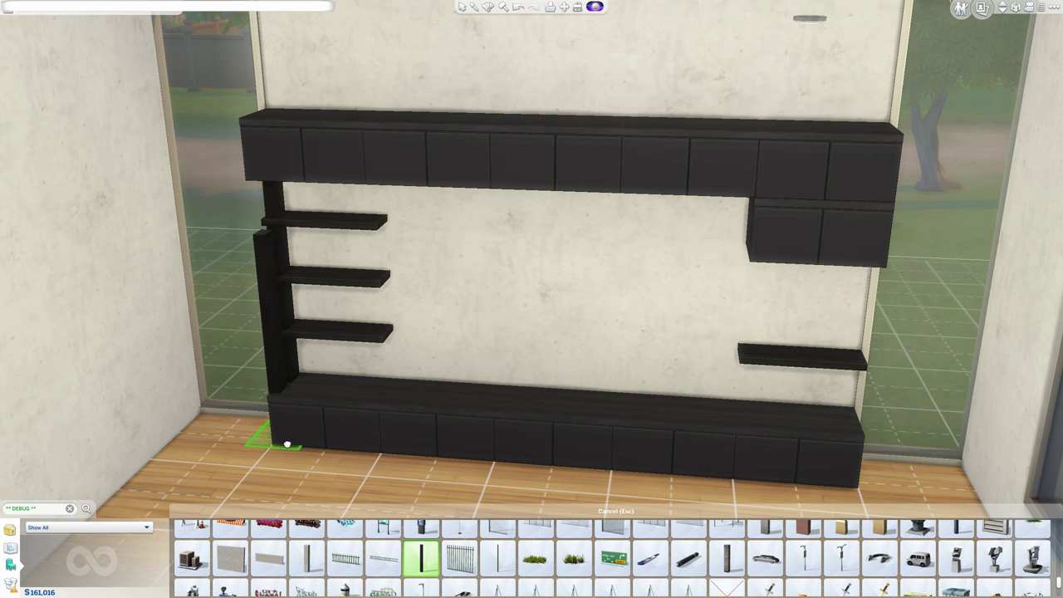
drag(291, 447, 394, 429)
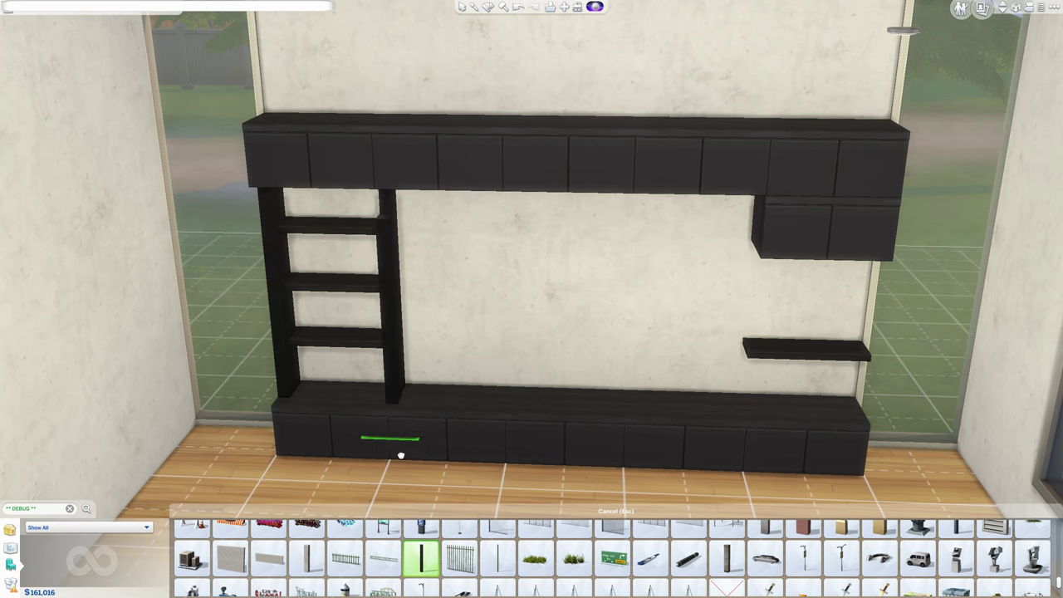
click(409, 452)
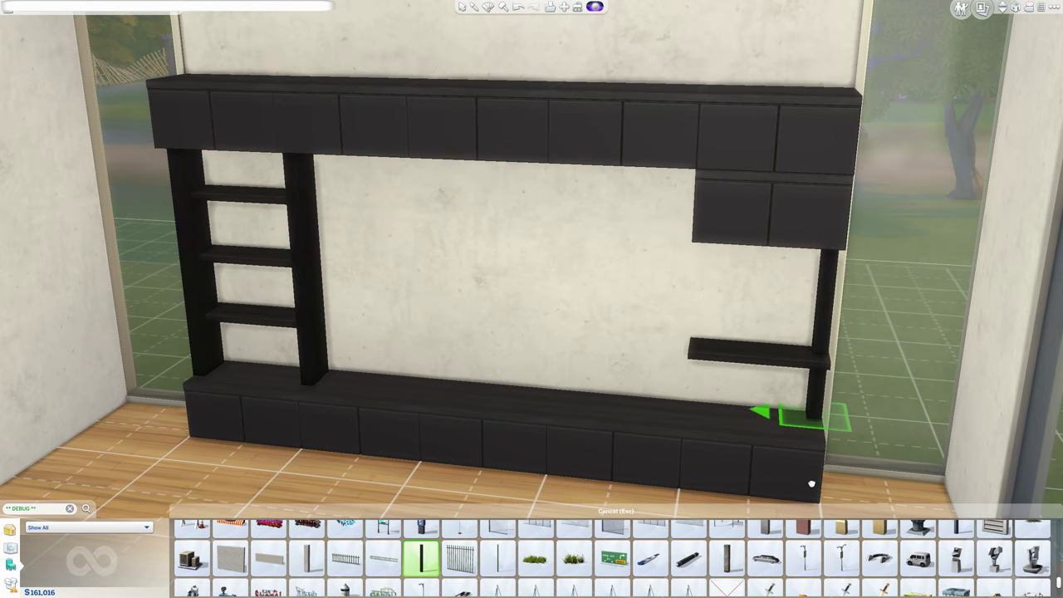
Step: Stand matching square posts under the stacked cabinets at the inner end of the single shelf and pick that shelf for copying
scroll(813, 451, up, 3)
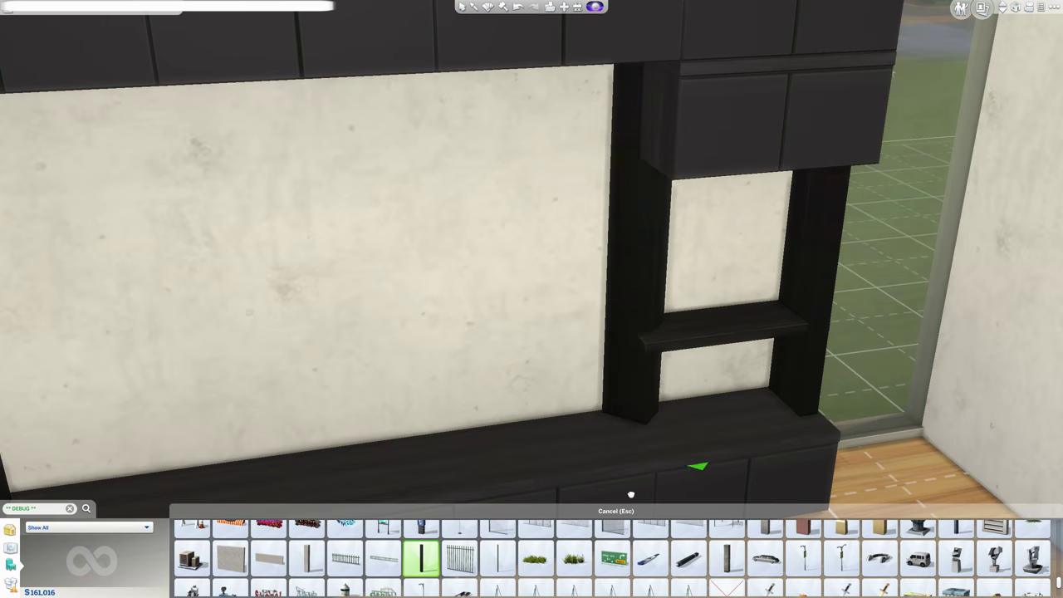
shift+click(634, 496)
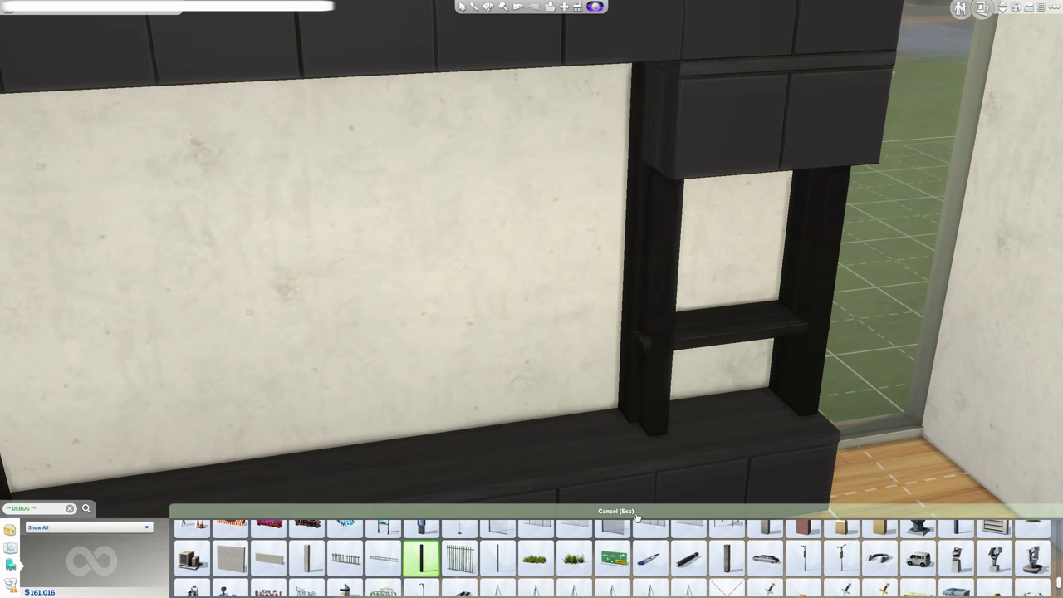
scroll(662, 469, down, 1)
scroll(662, 468, down, 3)
key(Escape)
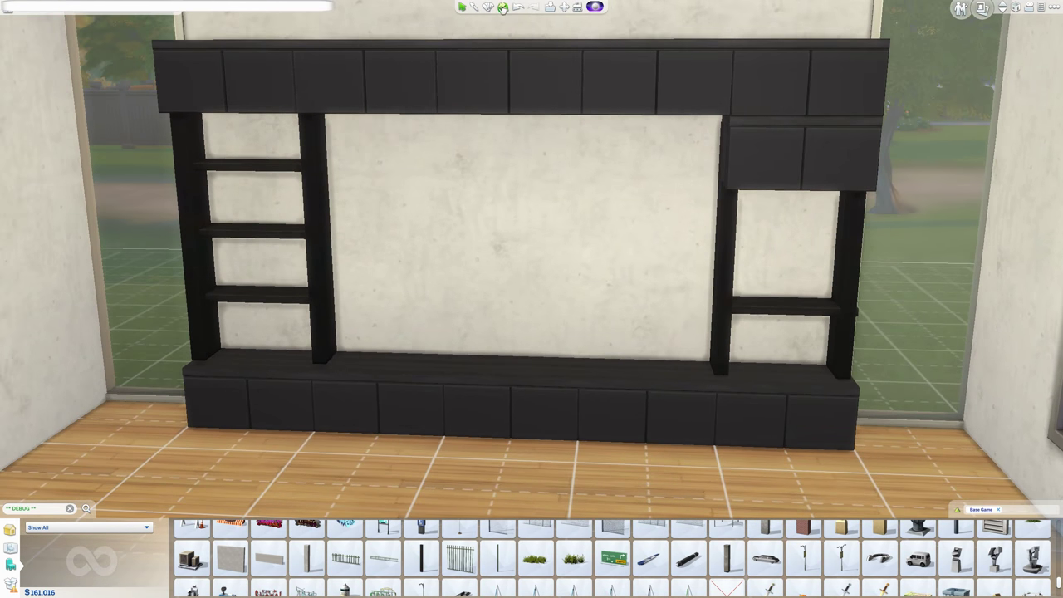
key(e)
click(772, 306)
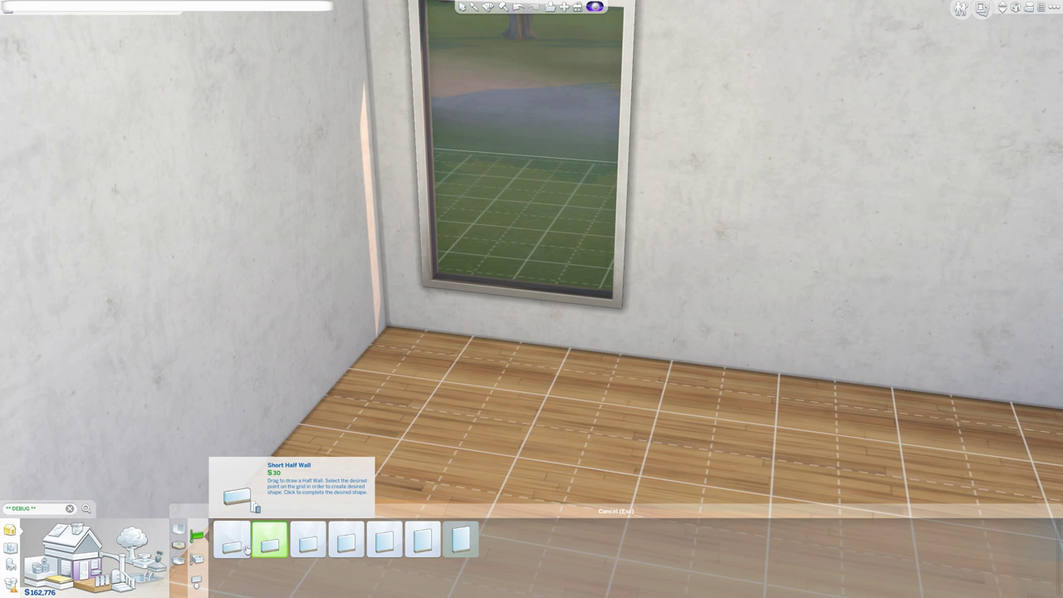
Step: Build a low enclosure beneath the corner window with the shortest half wall
click(230, 540)
drag(352, 367, 676, 351)
click(474, 6)
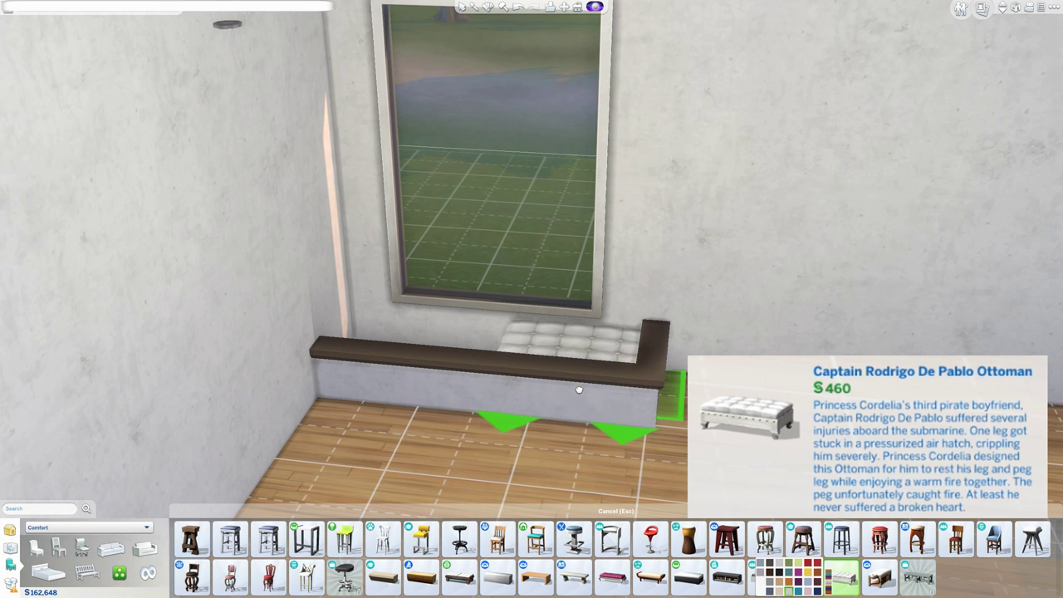
Step: Raise the white Captain Rodrigo De Pablo Ottoman above the half wall as a seat cushion and add a light Stoney Goodness Slab
key(9)
key(9)
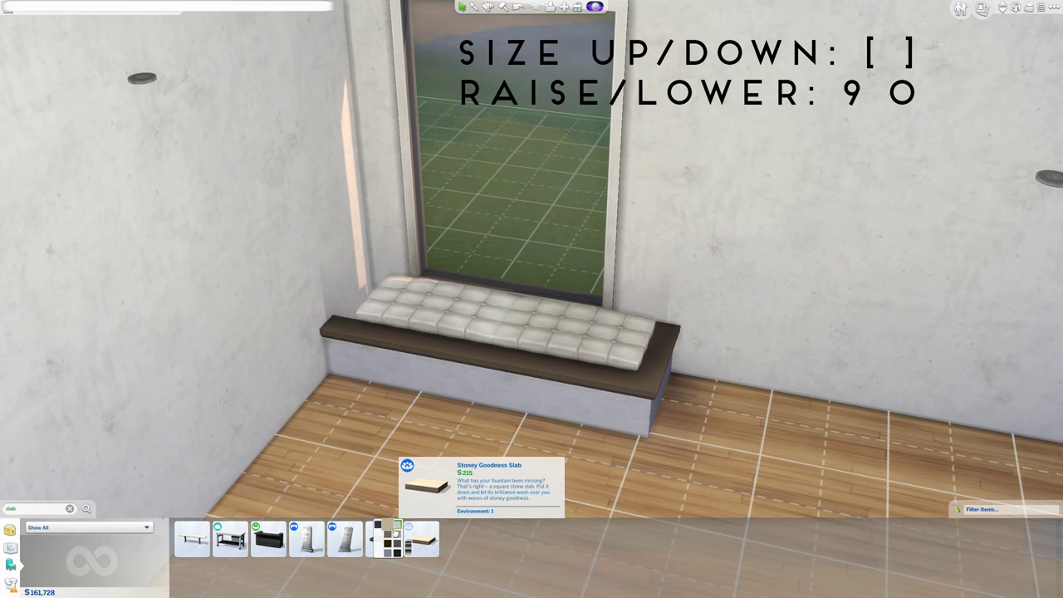
click(398, 526)
drag(406, 323, 435, 440)
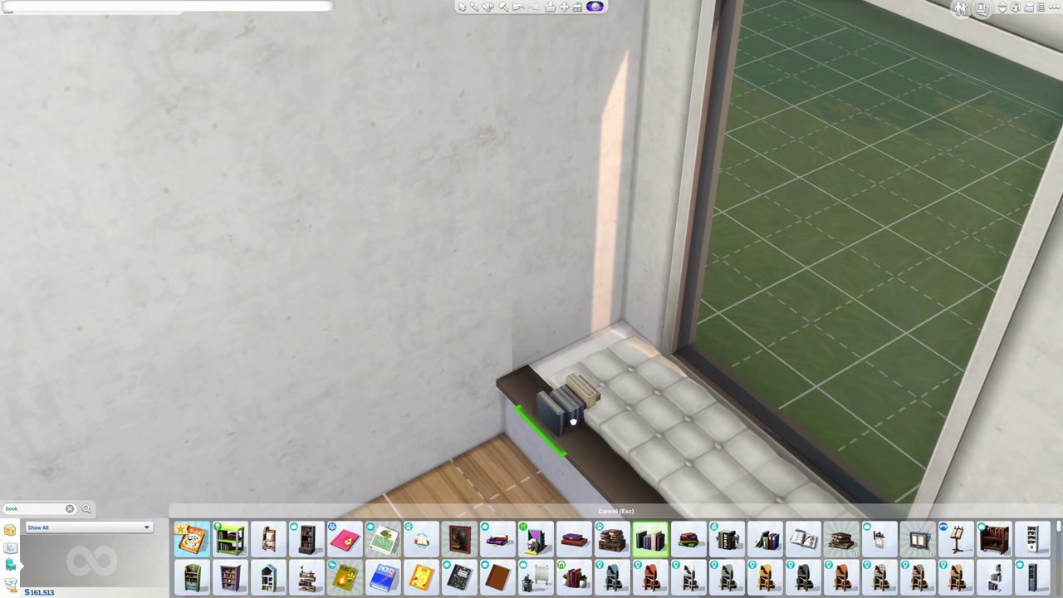
Step: Place a row of muted-coloured books against the wall at the end of the tufted window seat
drag(570, 407, 575, 401)
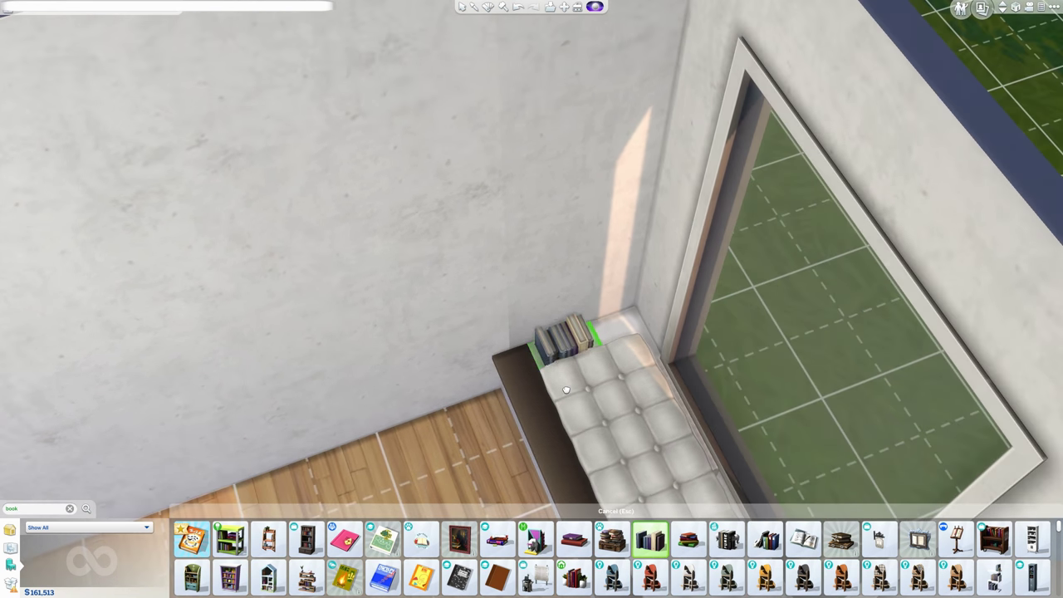
click(565, 390)
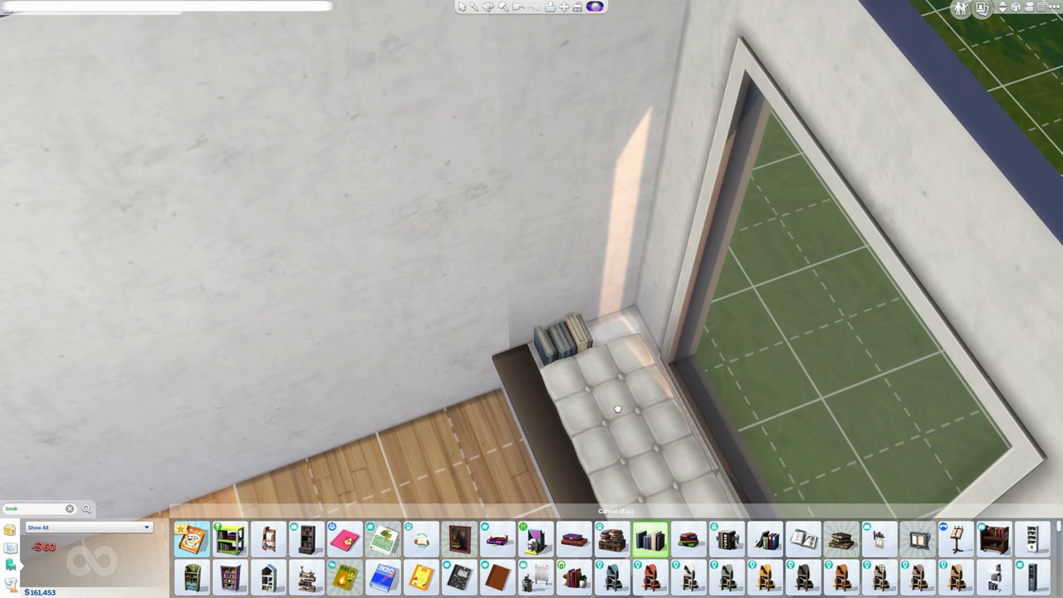
key(e)
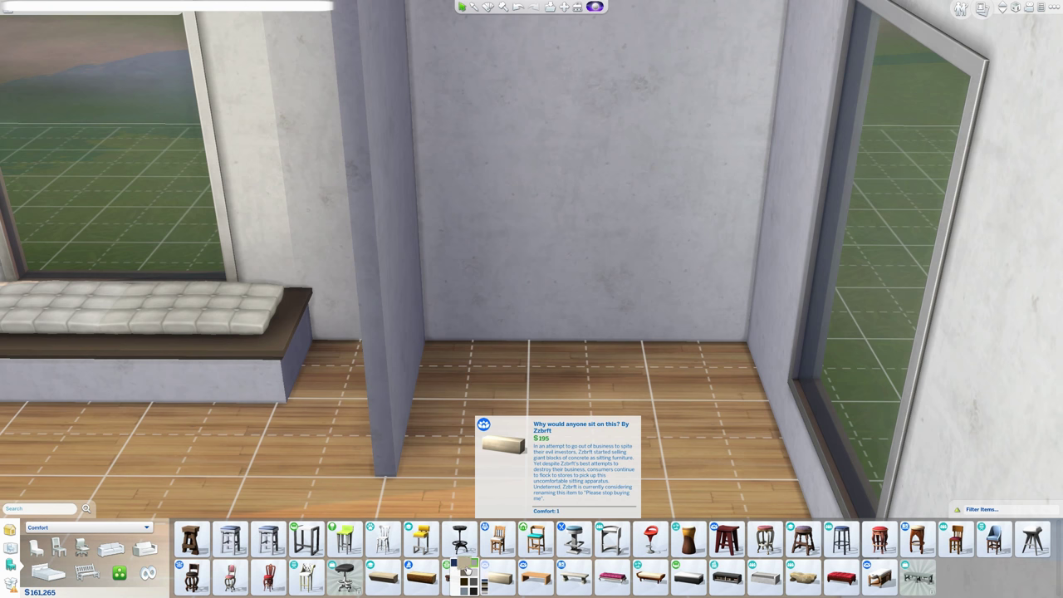
Step: Place a beige Why would anyone sit on this? By Zzbrft bench against the alcove's back wall and a large window above it
click(469, 571)
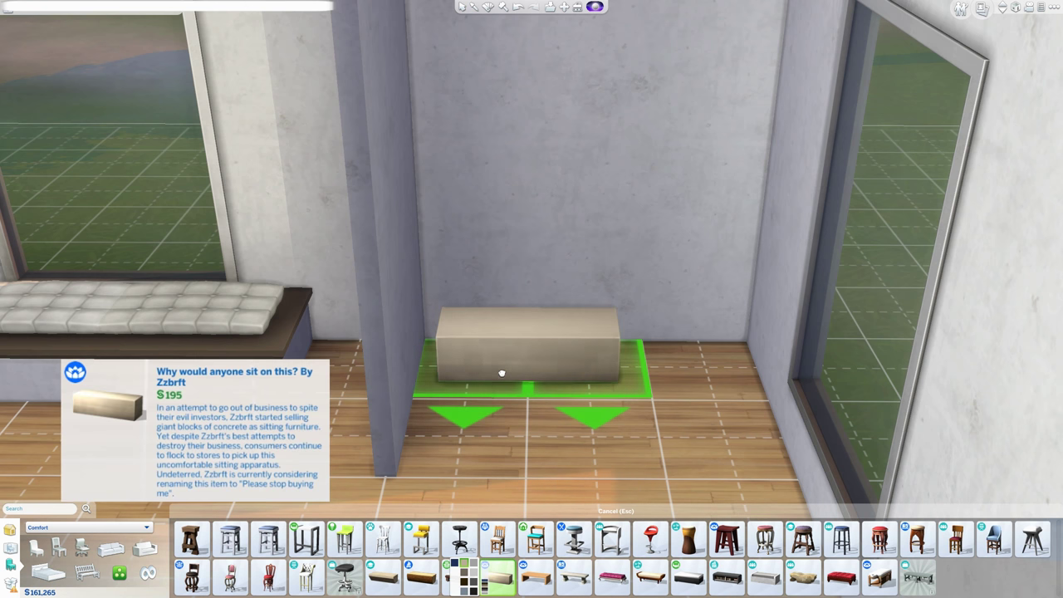
click(515, 368)
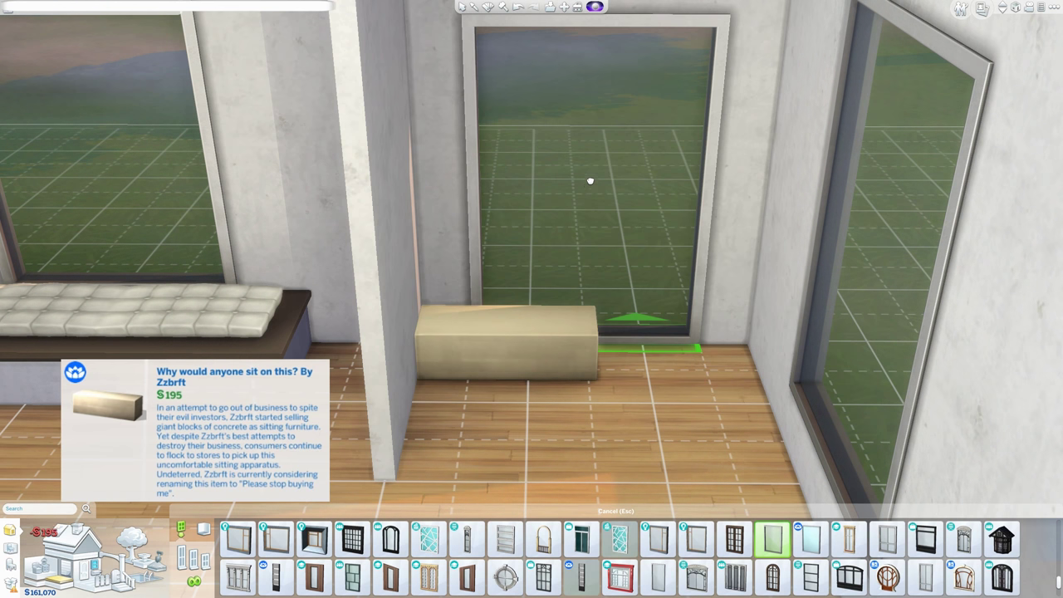
click(593, 163)
Step: Copy the beige concrete bench three times to make two rows of two spanning the alcove beneath the window
click(475, 10)
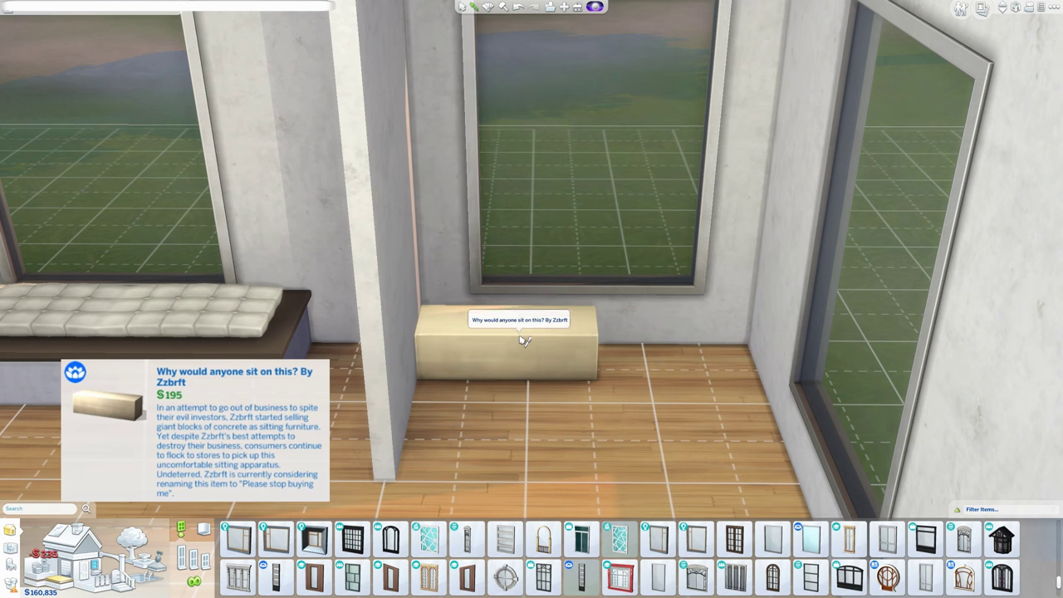
click(526, 339)
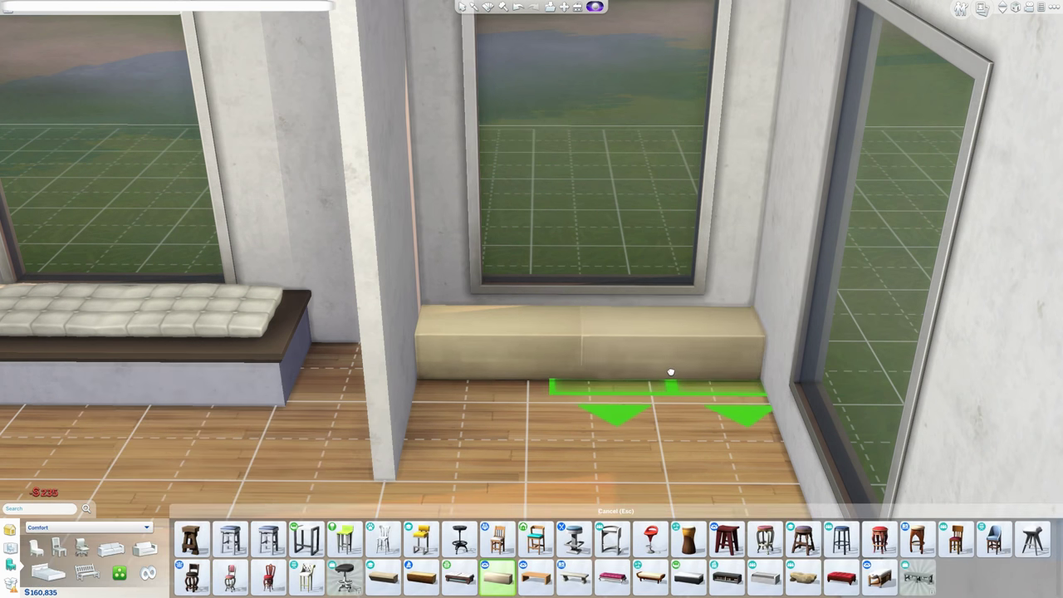
click(671, 371)
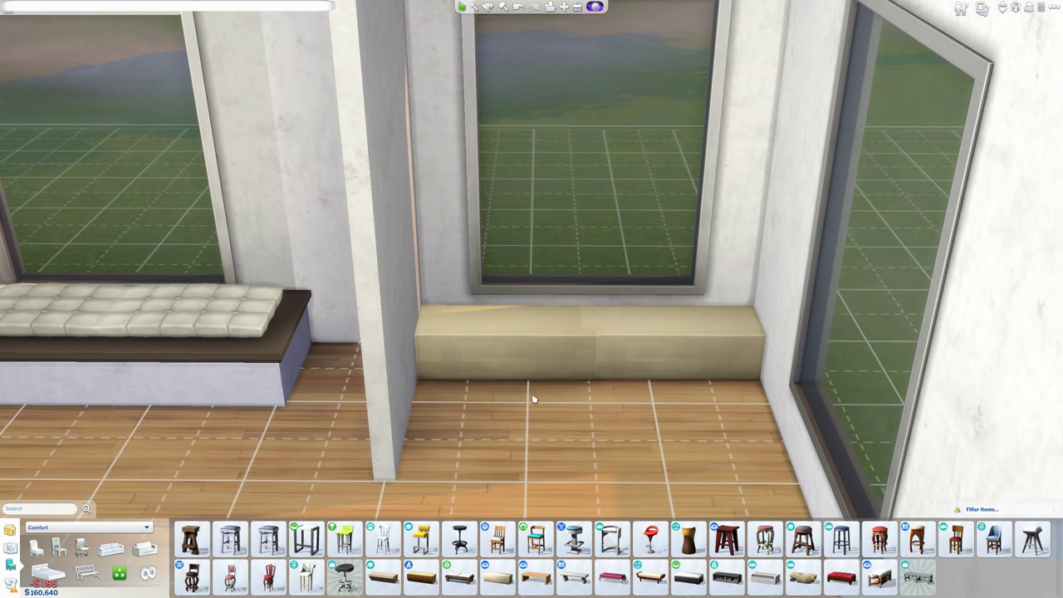
click(640, 351)
shift+click(642, 355)
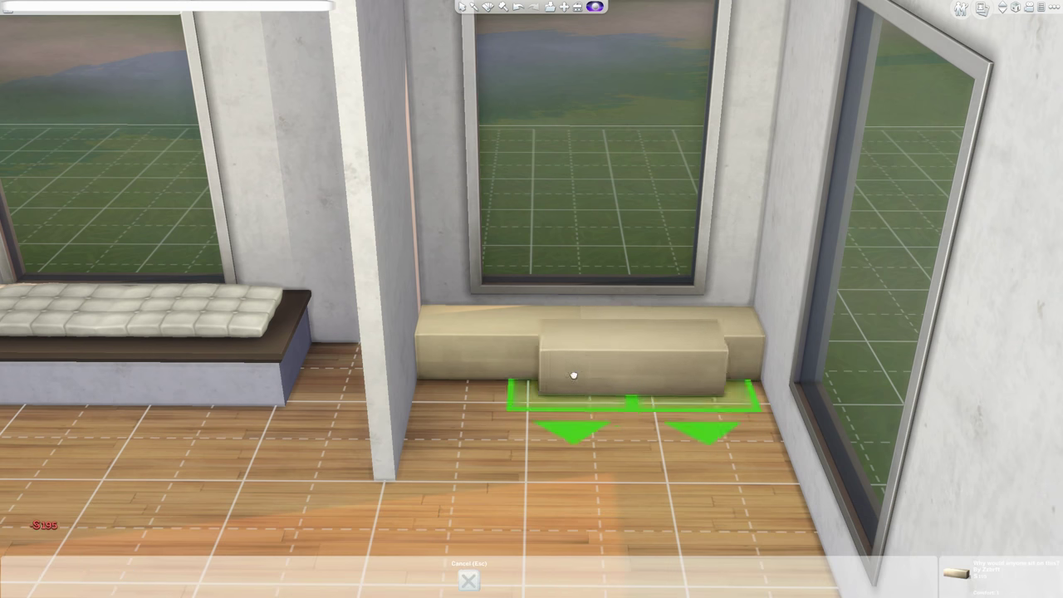
click(470, 389)
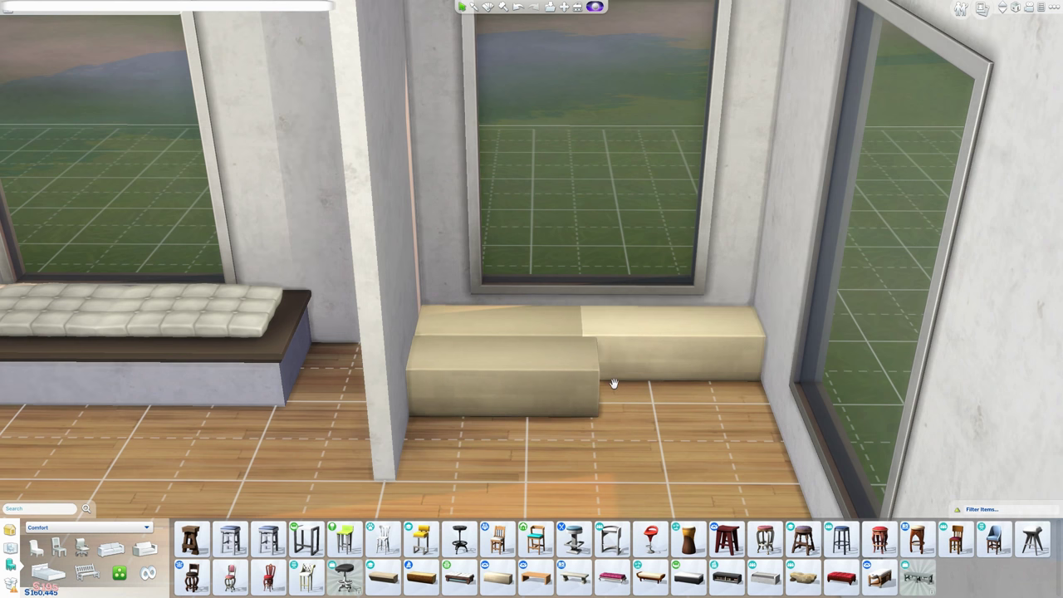
click(560, 386)
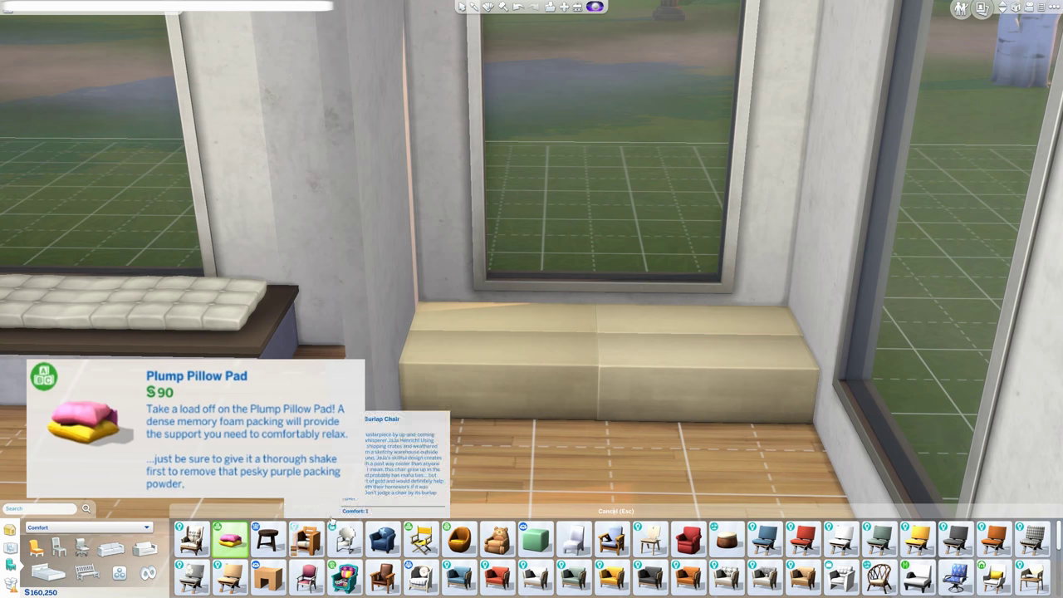
Step: Set a Plump Pillow Pad in pink and yellow on the concrete bench beside the dividing wall
click(232, 539)
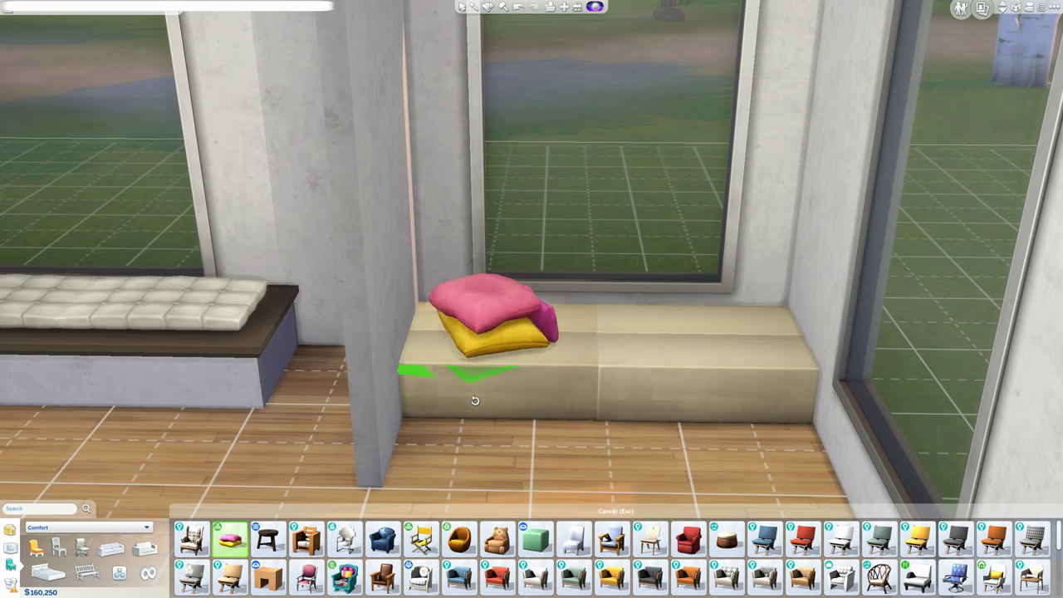
shift+click(497, 392)
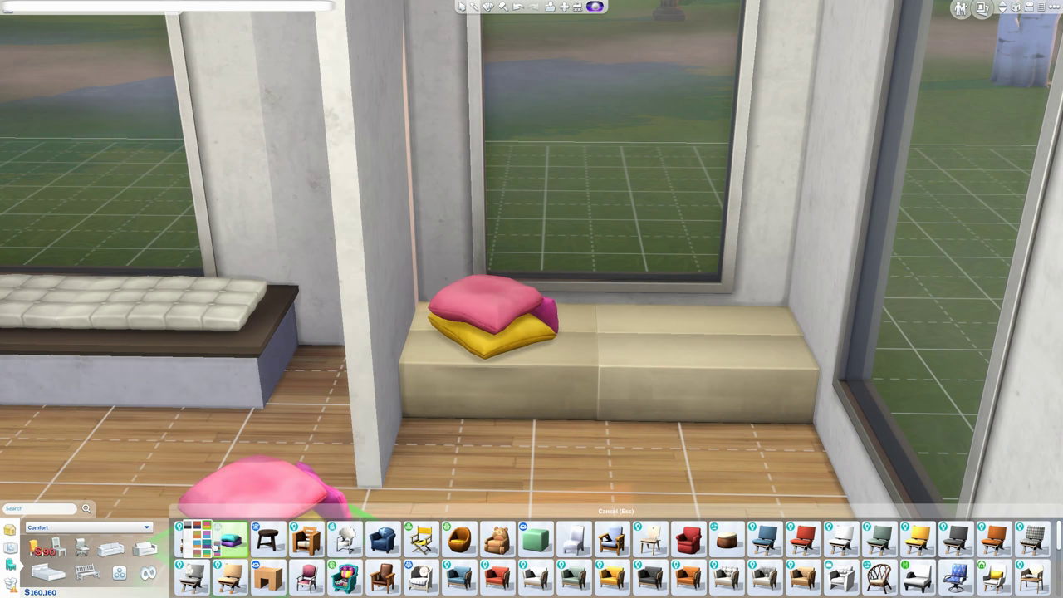